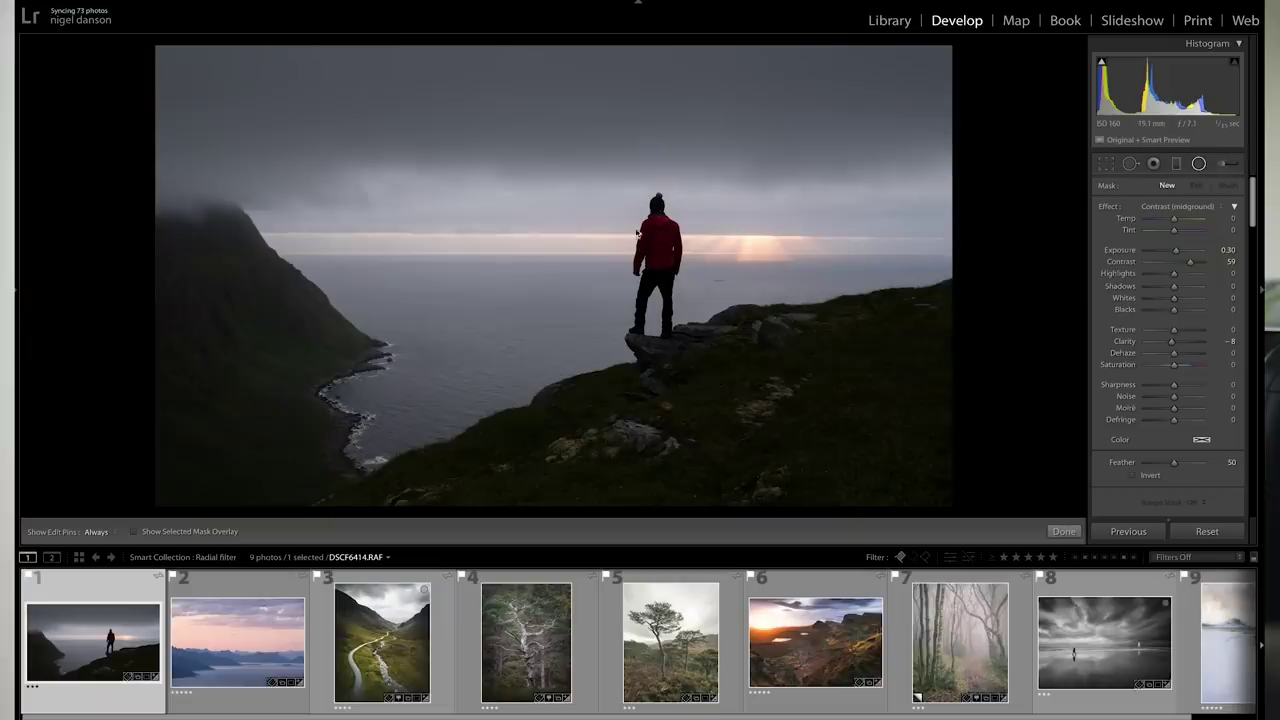
- Open the snowy beach photo (thumbnail 9) and drag a radial filter over its upper-left sky
{"action": "scroll", "coordinate": [712, 627], "scroll_direction": "down", "scroll_amount": 1}
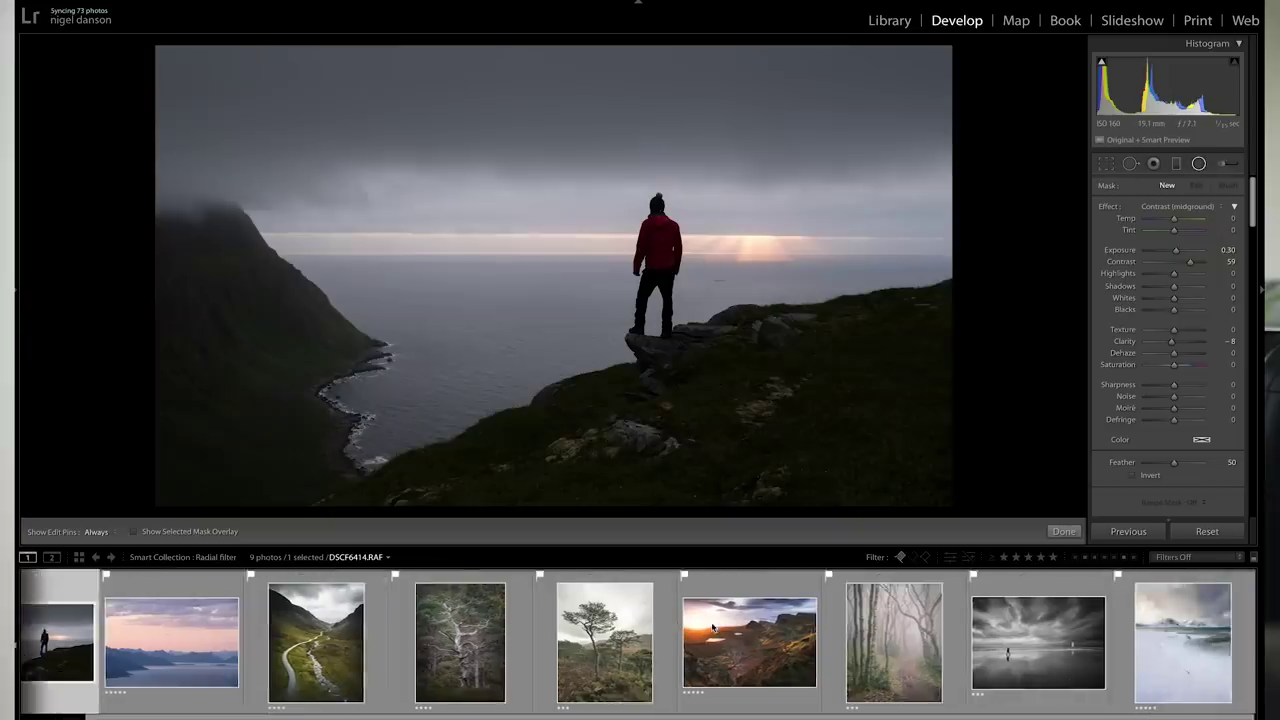
{"action": "left_click", "coordinate": [1218, 660]}
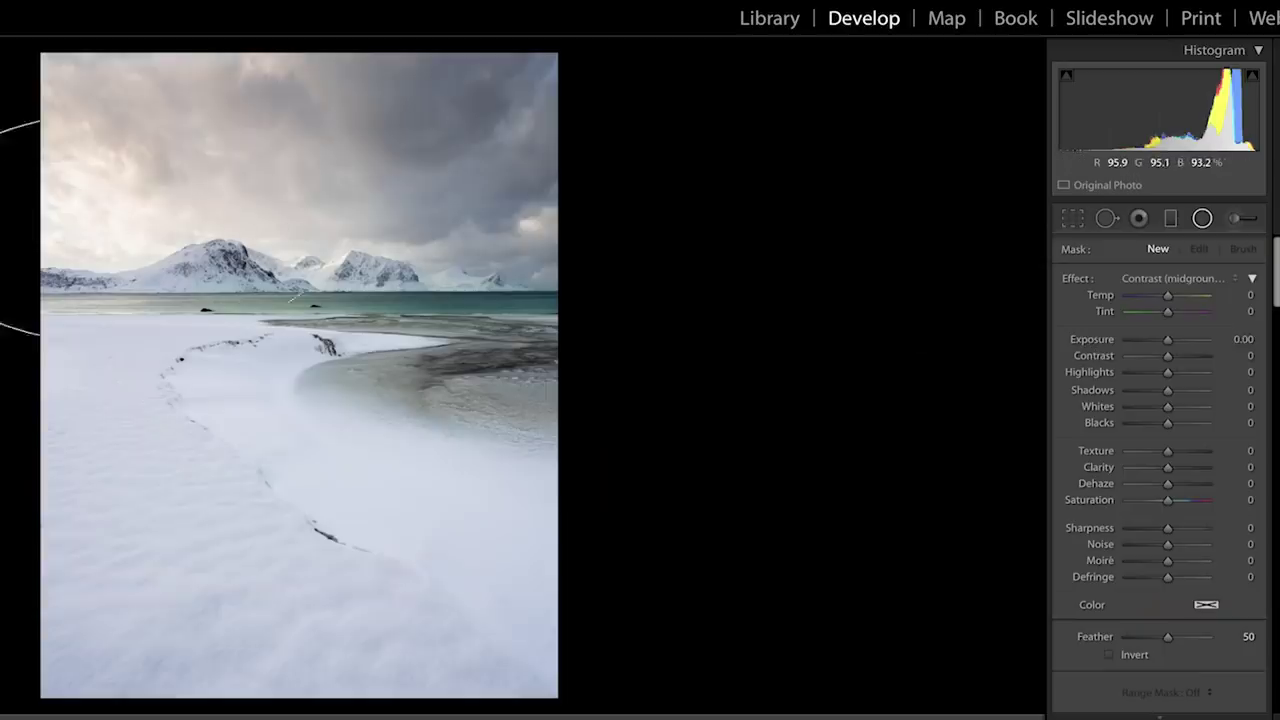
{"action": "left_click_drag", "start_coordinate": [330, 350], "coordinate": [341, 360]}
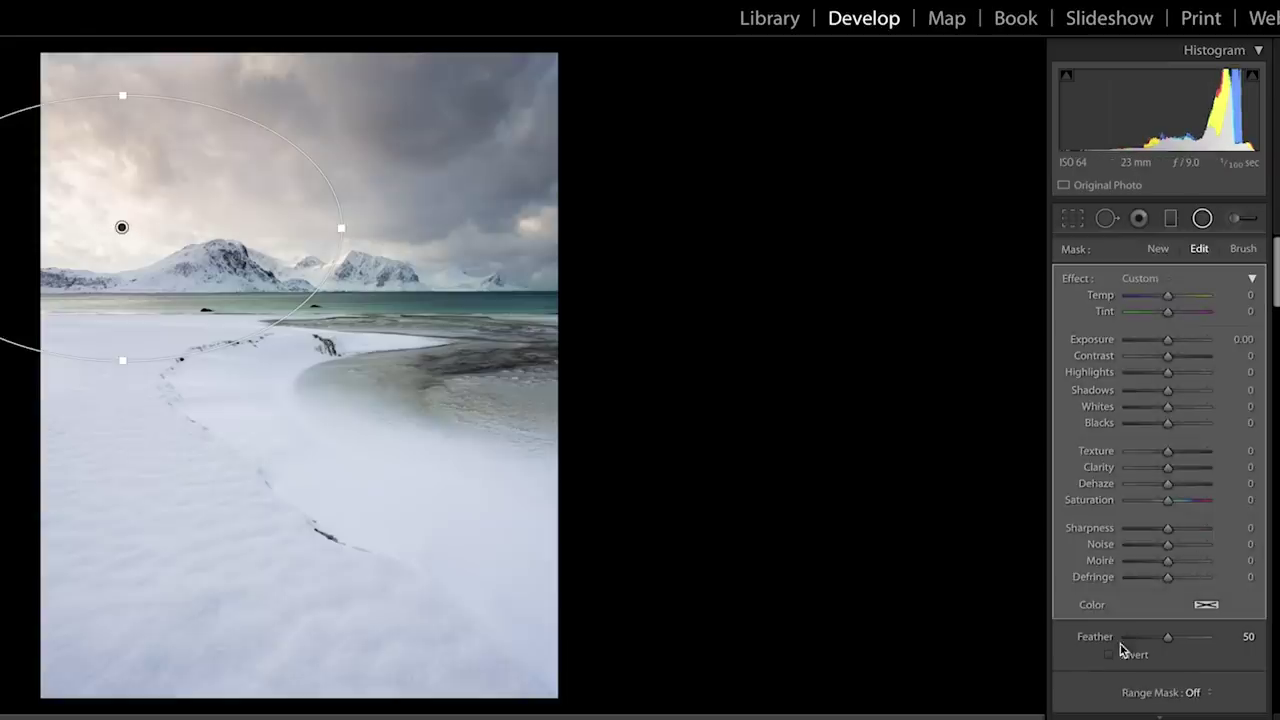
- Brighten, soften and warm the glow: Exposure 0.41, Clarity -59, Temp 17, Whites raised
{"action": "key", "text": "o"}
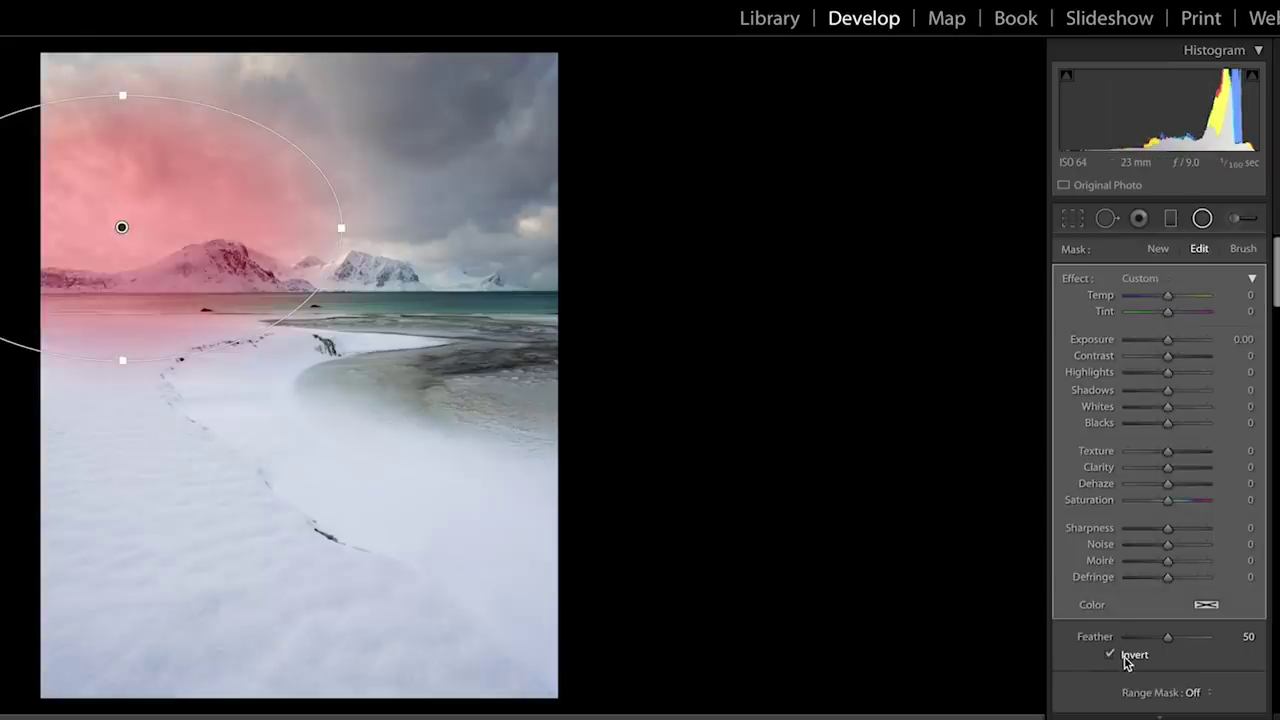
{"action": "key", "text": "o"}
{"action": "key", "text": "o"}
{"action": "key", "text": "o"}
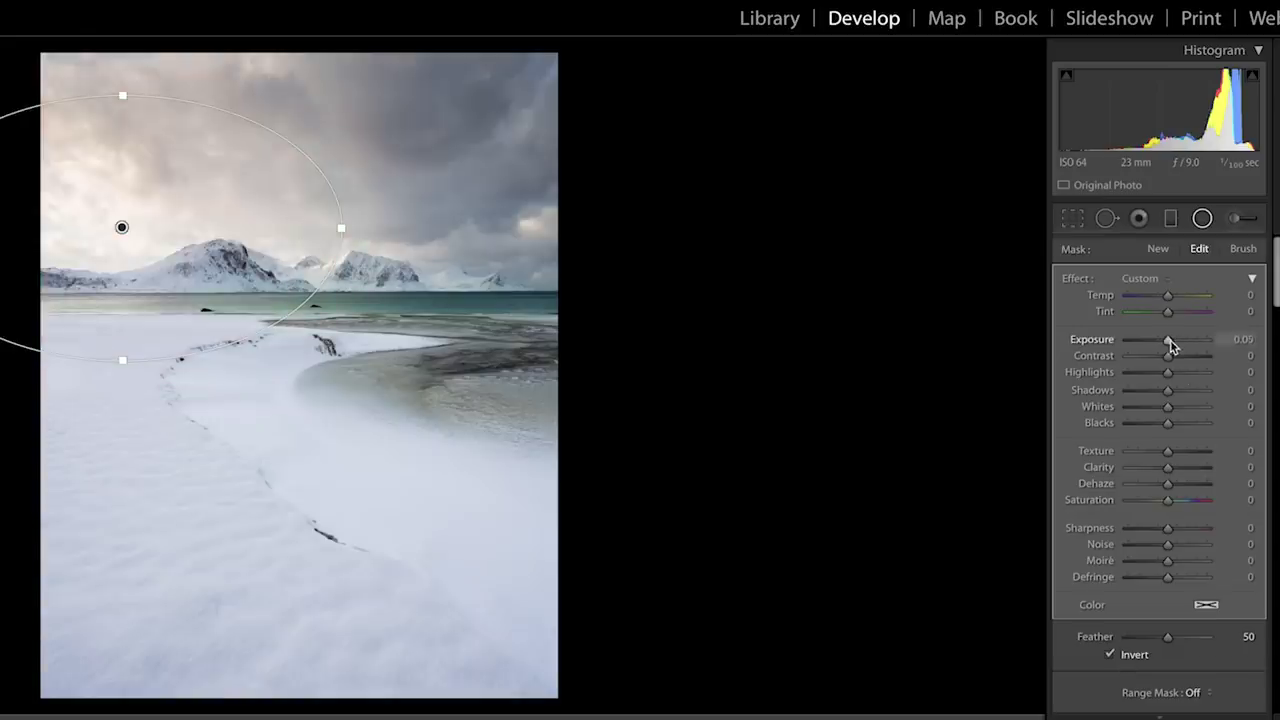
{"action": "left_click_drag", "start_coordinate": [1170, 343], "coordinate": [1174, 341]}
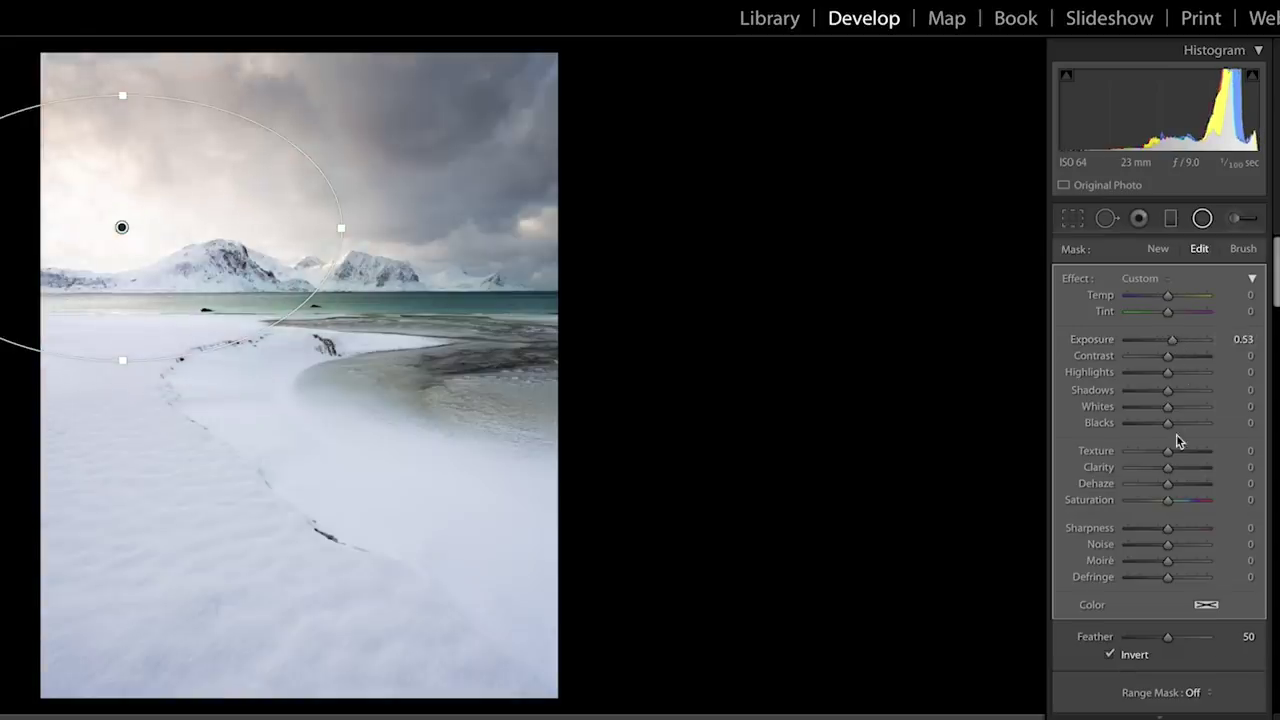
{"action": "left_click_drag", "start_coordinate": [1168, 467], "coordinate": [1149, 467]}
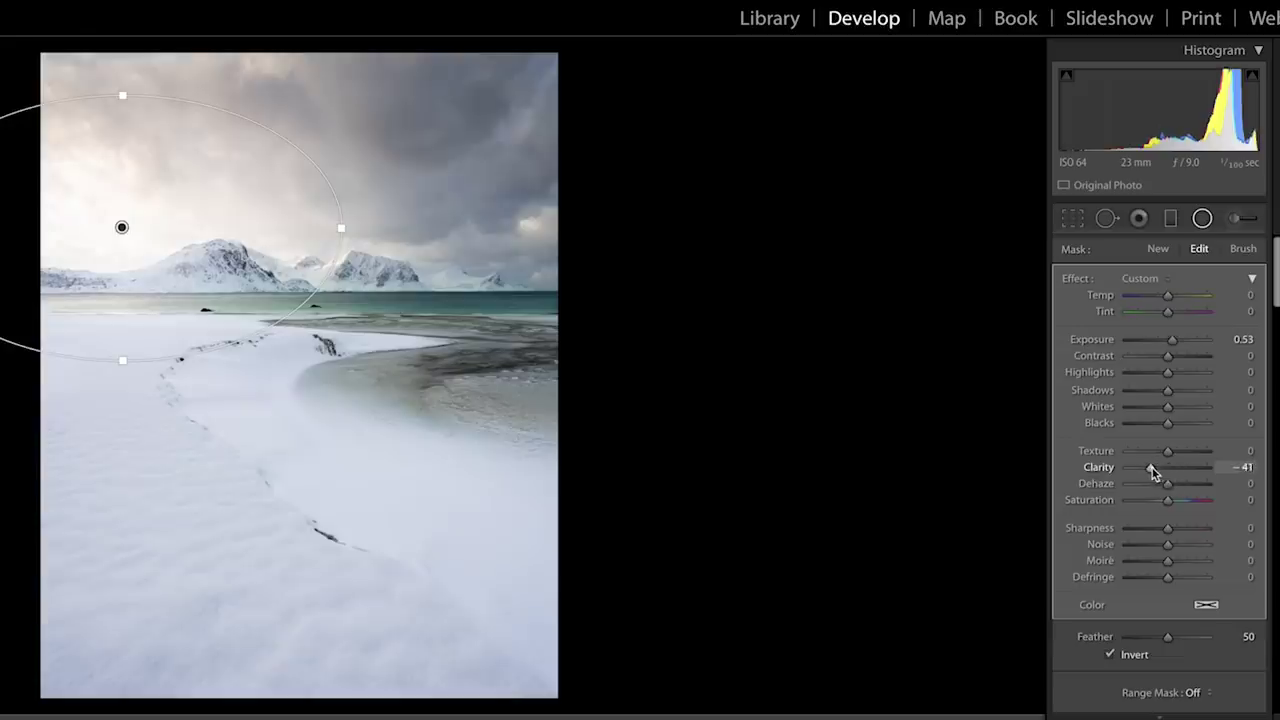
{"action": "left_click_drag", "start_coordinate": [1169, 296], "coordinate": [1176, 302]}
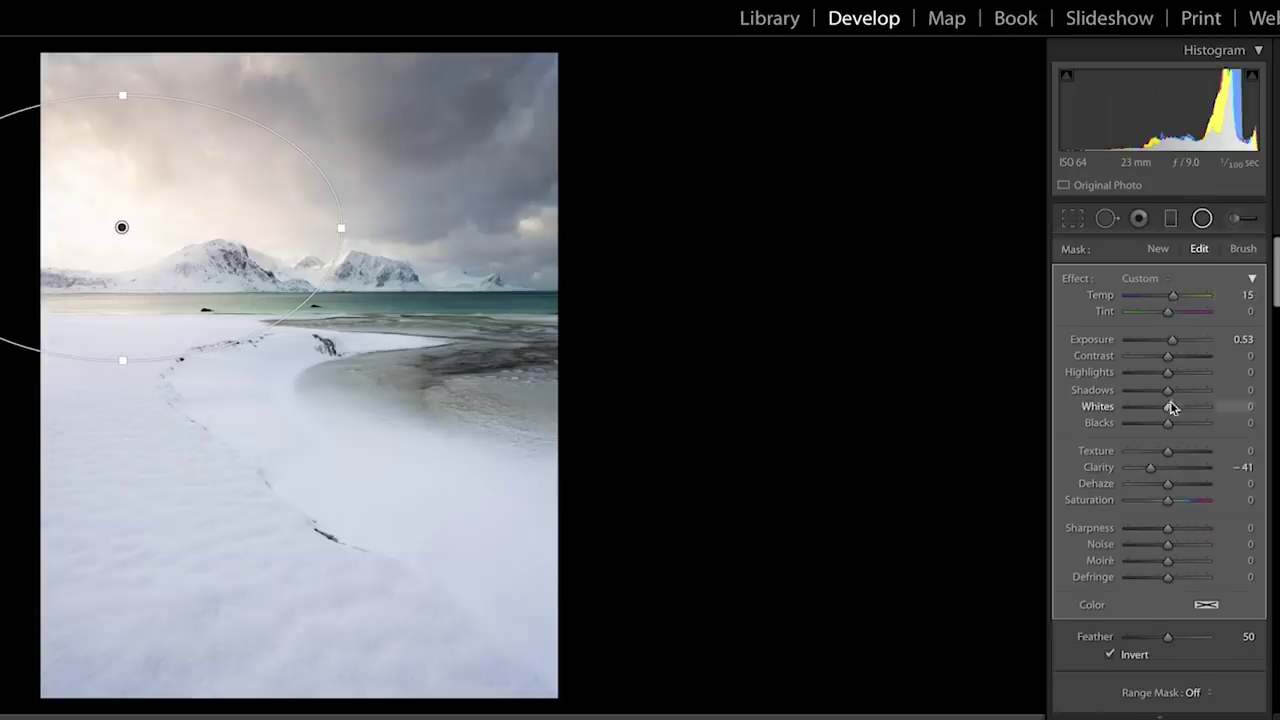
{"action": "left_click_drag", "start_coordinate": [1168, 408], "coordinate": [1166, 343]}
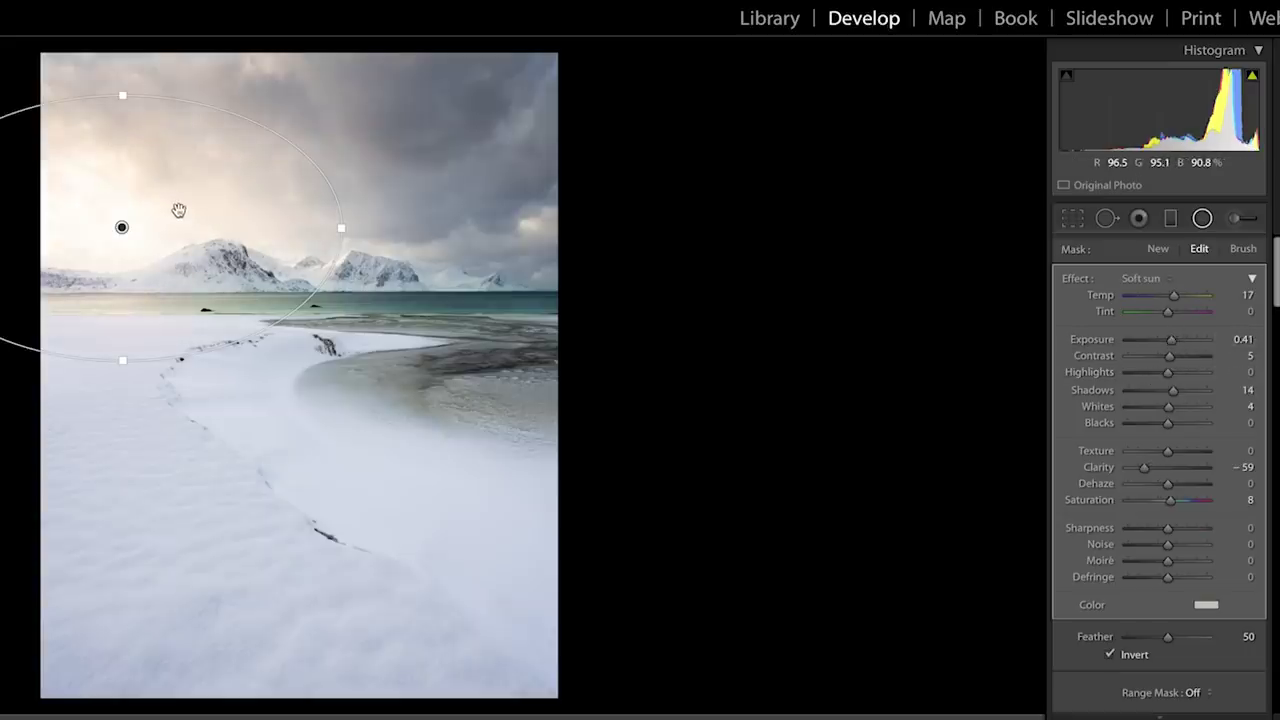
- Compare with the original, then nudge the glow up-left and widen it toward the mountains
{"action": "key", "text": "backslash"}
{"action": "key", "text": "backslash"}
{"action": "left_click_drag", "start_coordinate": [120, 224], "coordinate": [119, 222]}
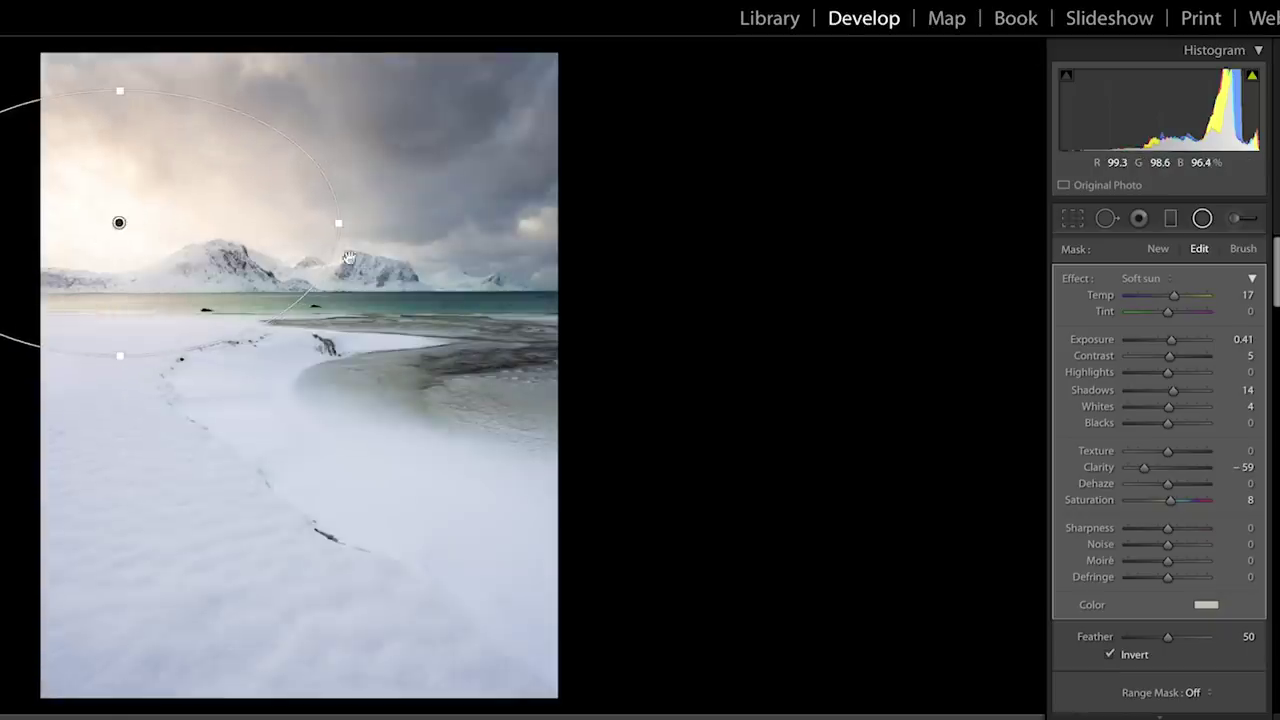
{"action": "left_click_drag", "start_coordinate": [341, 222], "coordinate": [370, 223]}
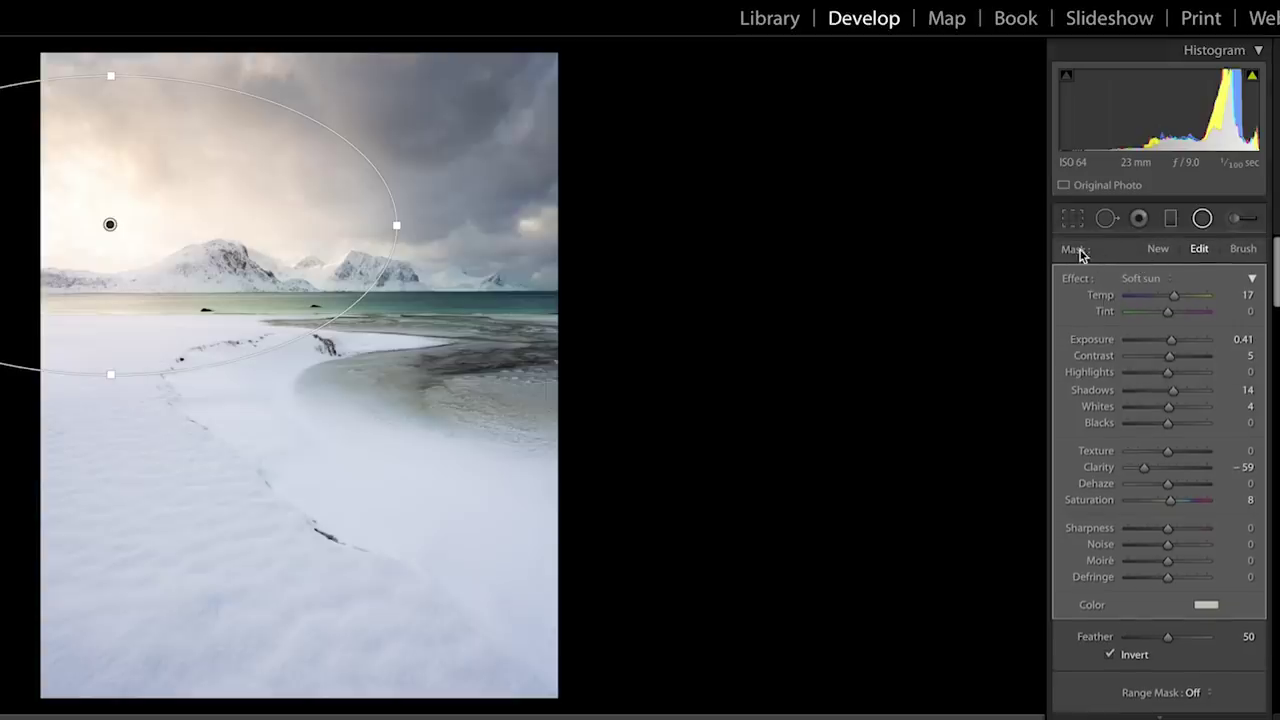
{"action": "left_click", "coordinate": [1140, 283]}
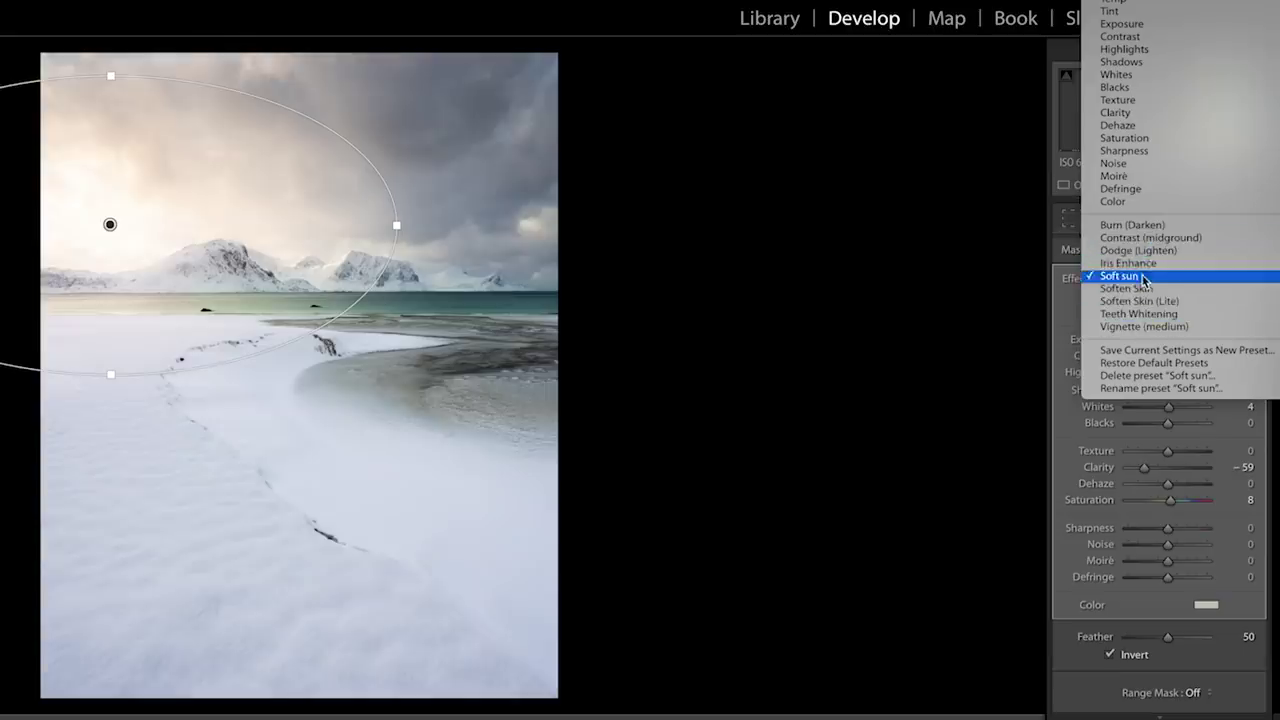
- Save the glow as effect preset 'Sun Sun 2' and advance to the pine trees photo
{"action": "left_click", "coordinate": [1142, 352]}
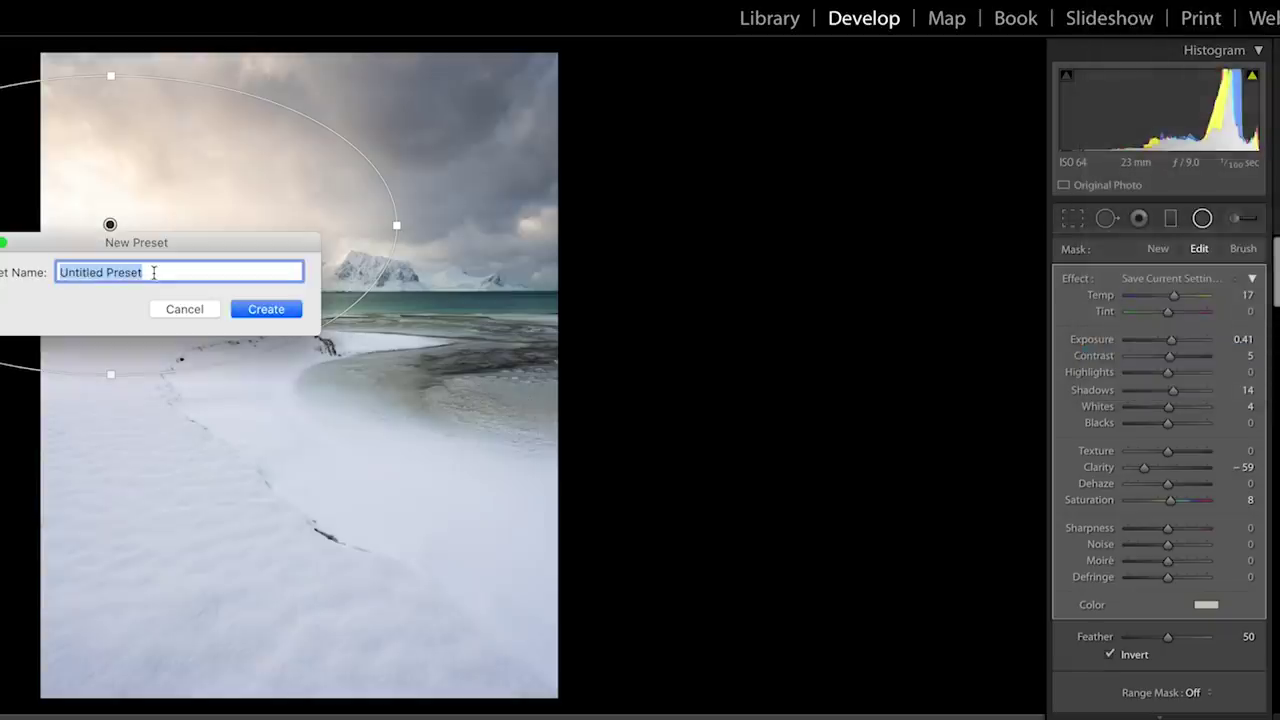
{"action": "type", "text": "Sun Sun 2"}
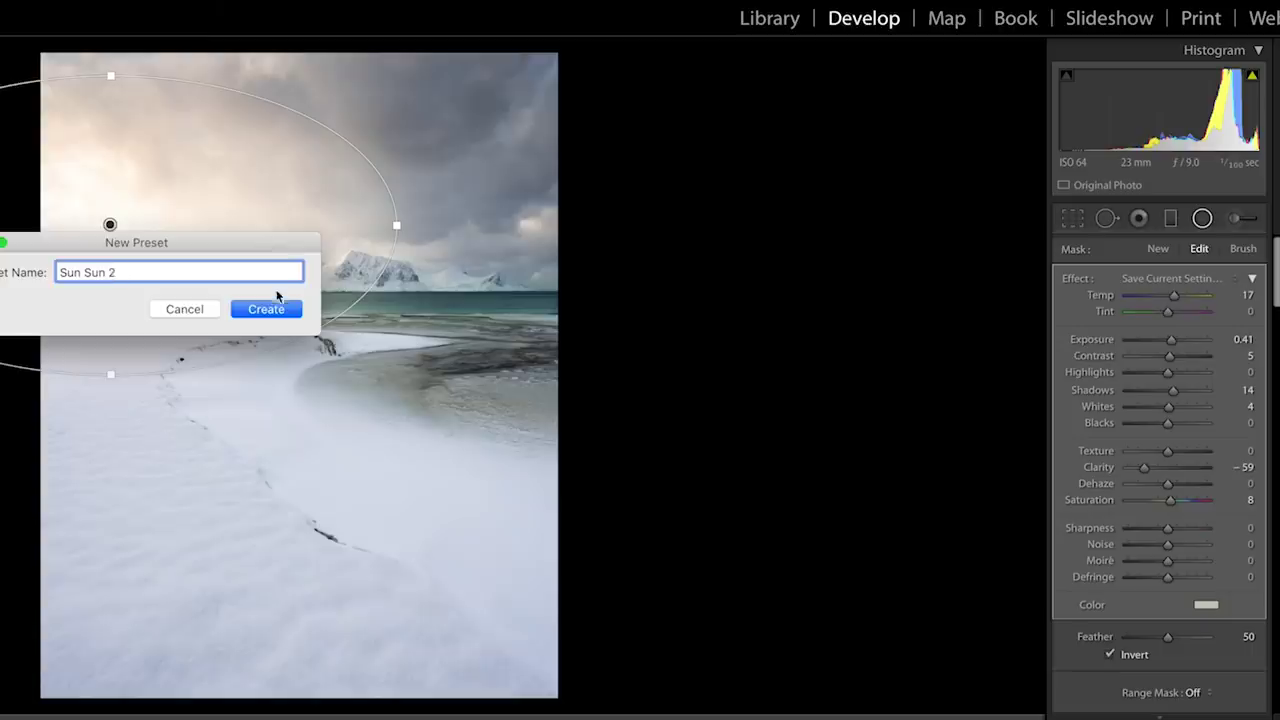
{"action": "left_click", "coordinate": [268, 309]}
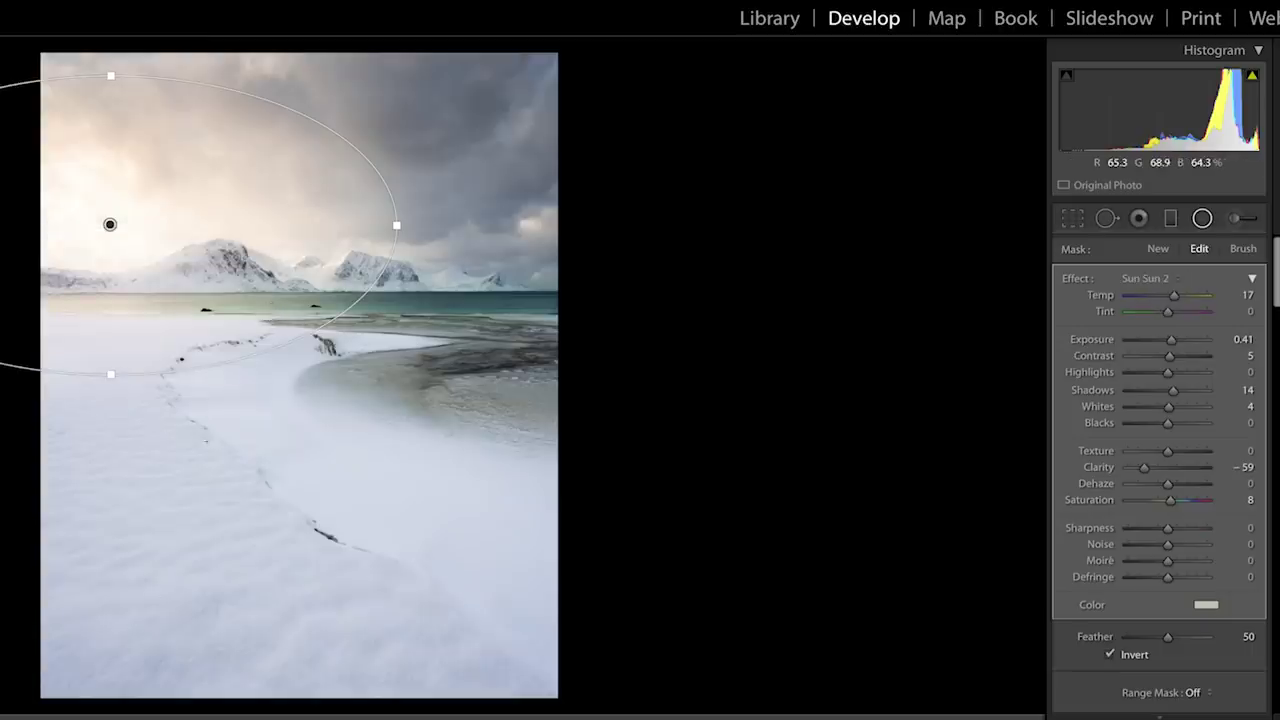
{"action": "key", "text": "Right"}
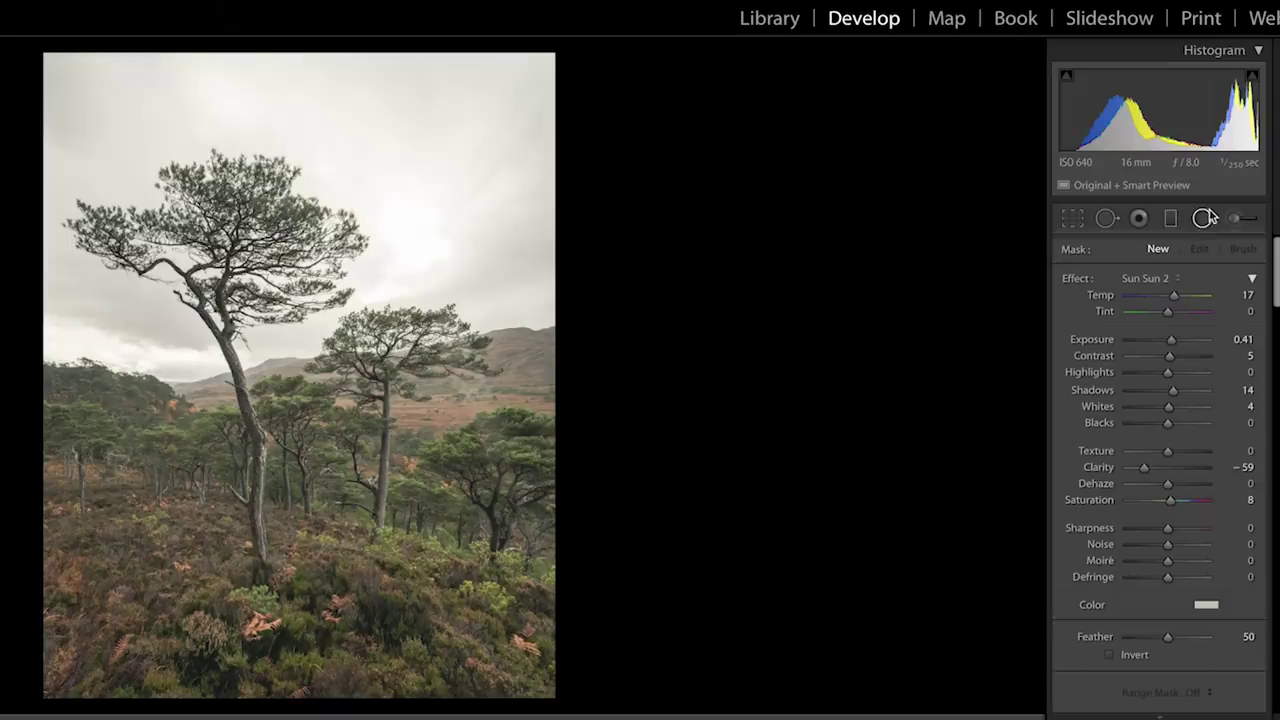
- Apply the Vignette (medium) preset and draw a shortened ellipse centred on the pine trees
{"action": "left_click", "coordinate": [1166, 280]}
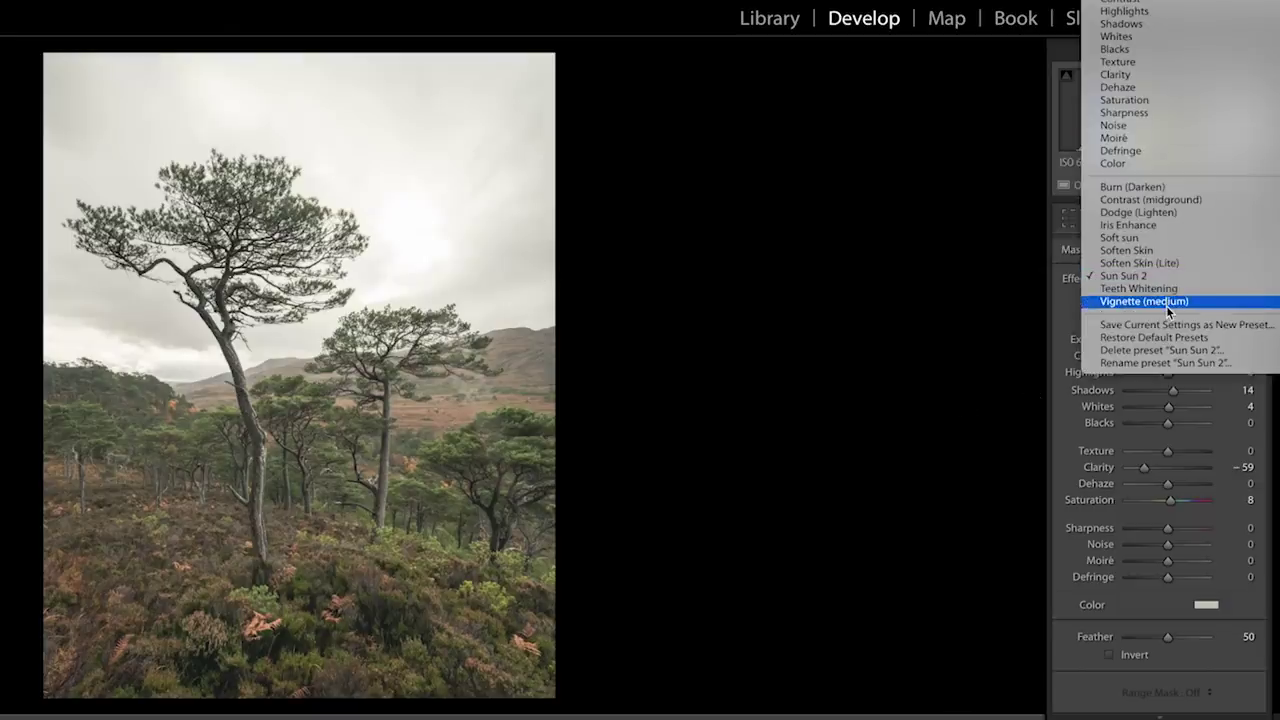
{"action": "left_click", "coordinate": [1166, 301]}
{"action": "left_click", "coordinate": [1134, 655]}
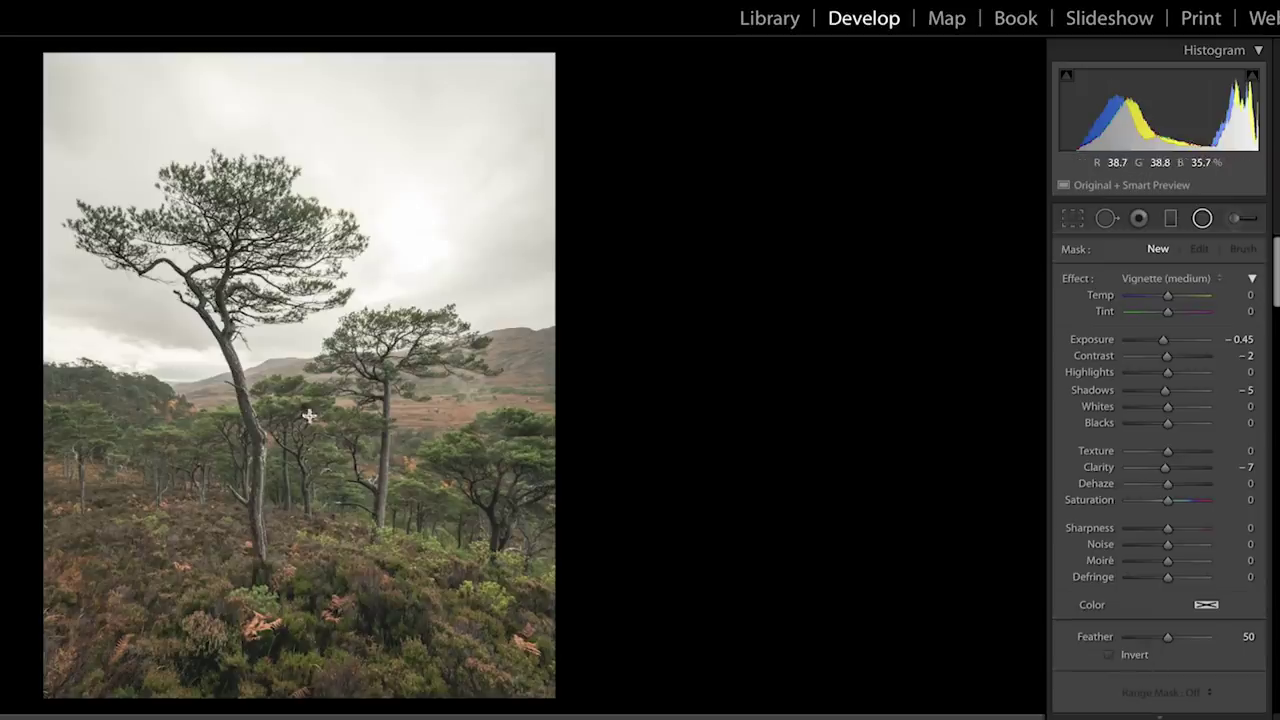
{"action": "left_click_drag", "start_coordinate": [309, 415], "coordinate": [466, 634]}
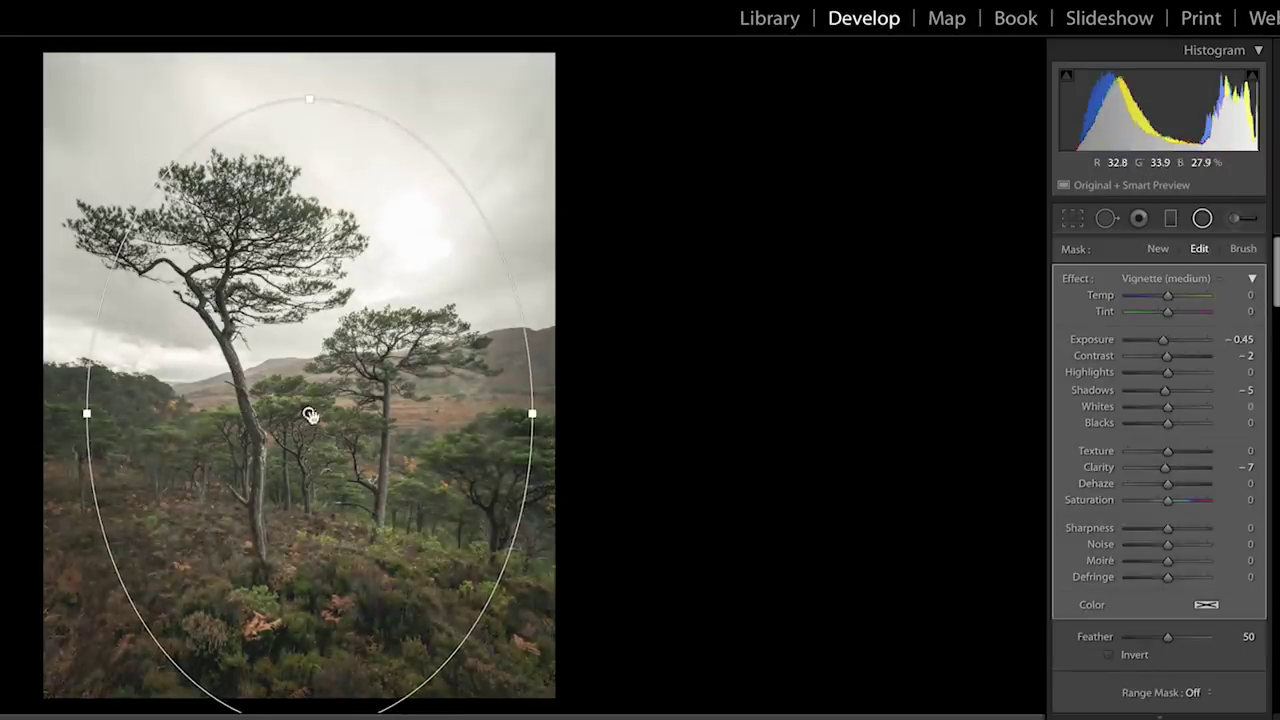
{"action": "mouse_move", "coordinate": [309, 415]}
{"action": "left_mouse_down"}
{"action": "mouse_move", "coordinate": [297, 377]}
{"action": "mouse_move", "coordinate": [297, 397]}
{"action": "left_mouse_up"}
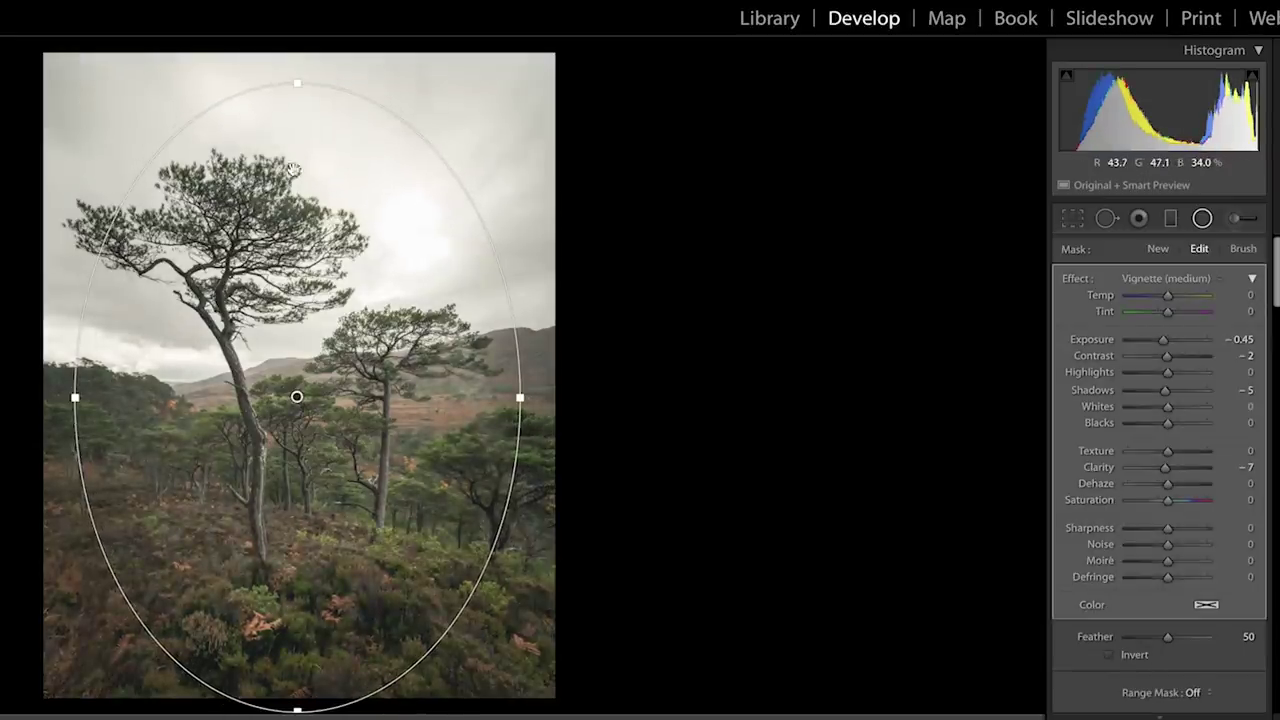
{"action": "left_click_drag", "start_coordinate": [297, 83], "coordinate": [297, 132]}
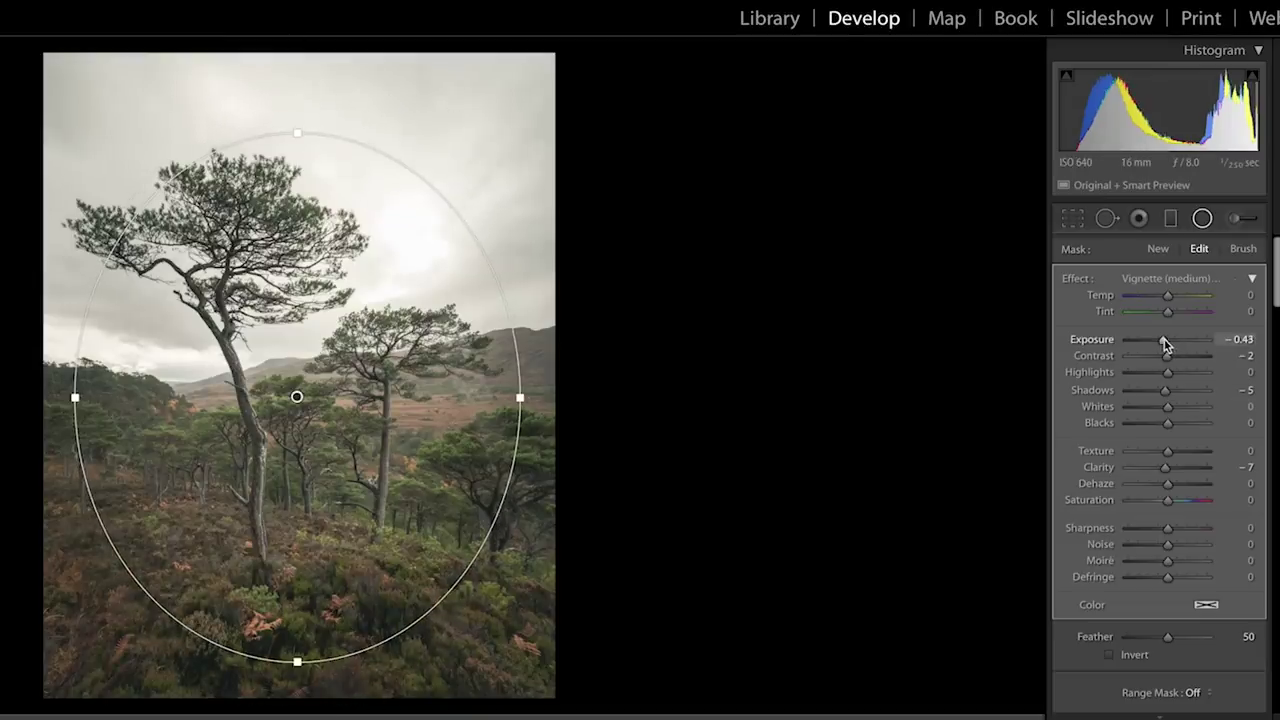
- Darken the outside to Exposure -1.25 and enlarge the ellipse into a taller circle
{"action": "left_click_drag", "start_coordinate": [1164, 343], "coordinate": [1159, 343]}
{"action": "left_click_drag", "start_coordinate": [520, 397], "coordinate": [588, 397]}
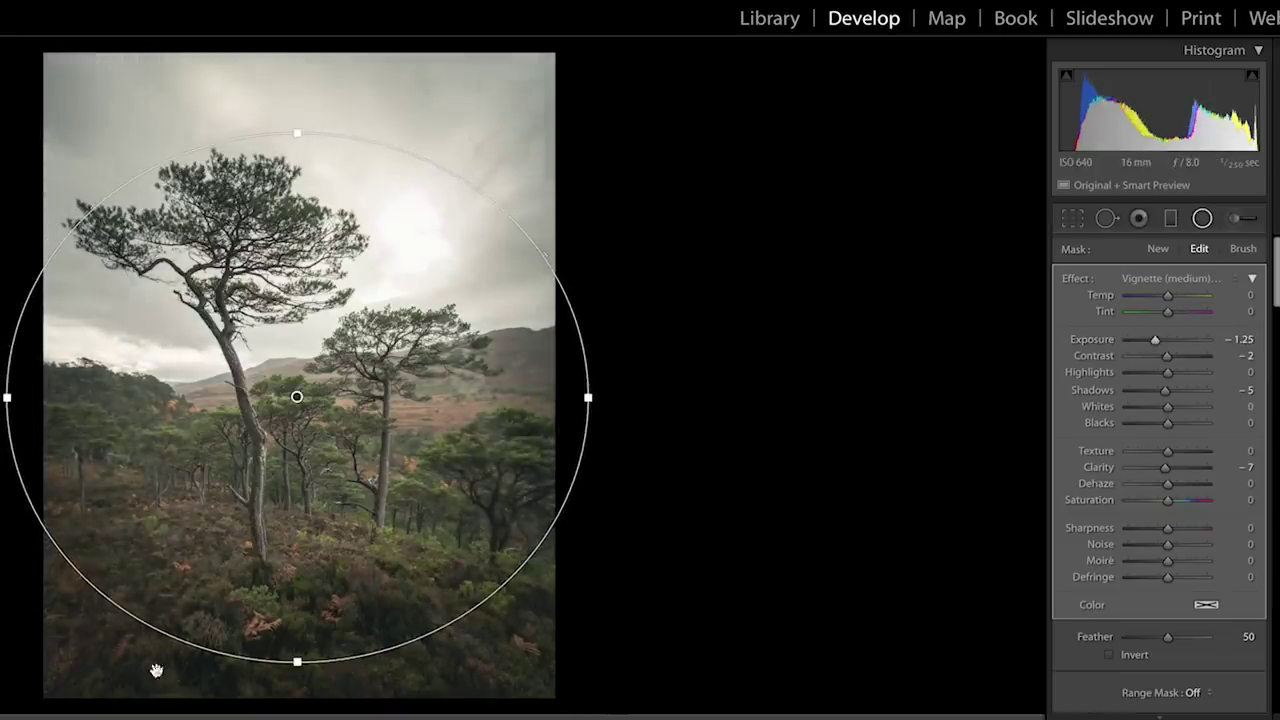
{"action": "left_click_drag", "start_coordinate": [297, 661], "coordinate": [297, 712]}
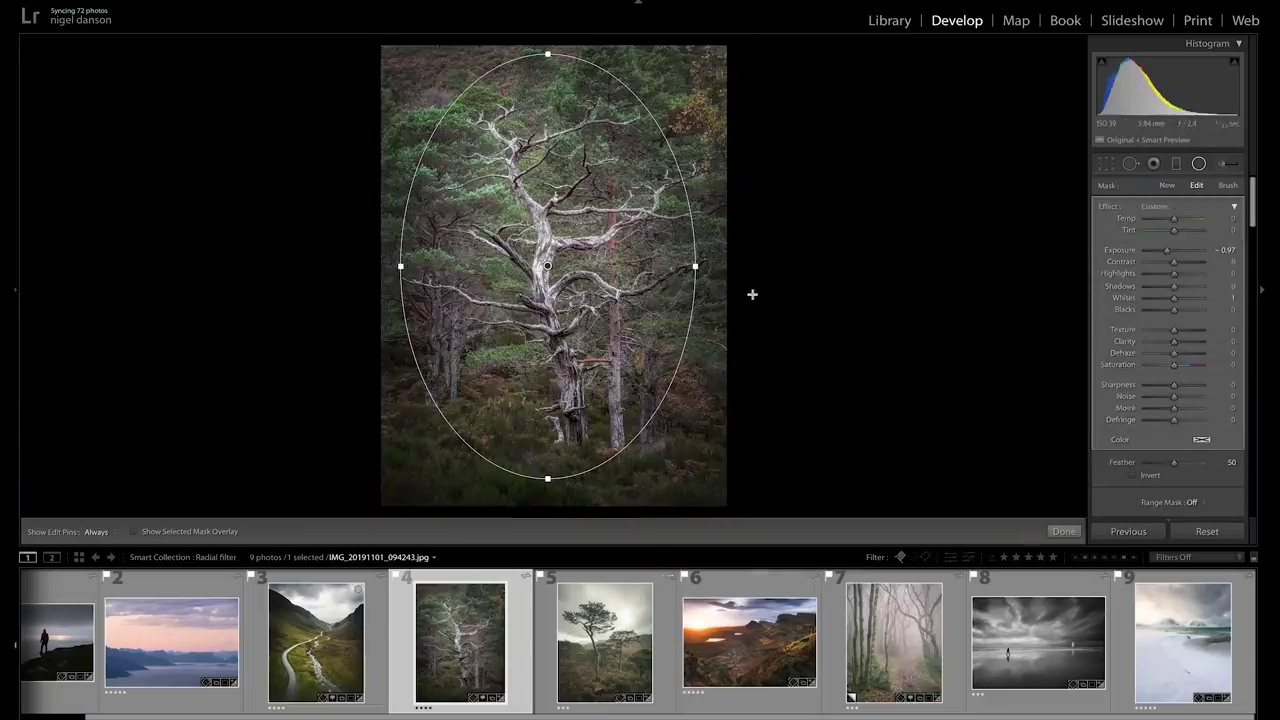
- Set the gnarled-tree radial filter to Temp 8 and Saturation -48
{"action": "key", "text": "Delete"}
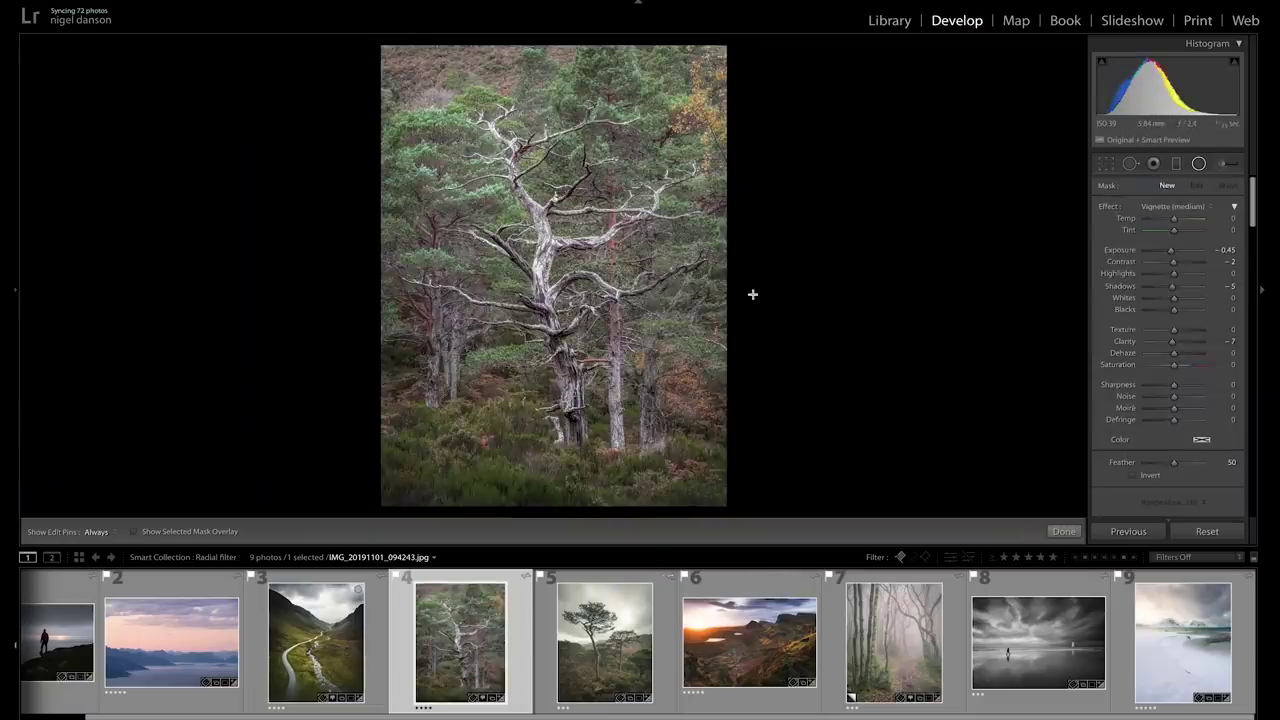
{"action": "key", "text": "ctrl+z"}
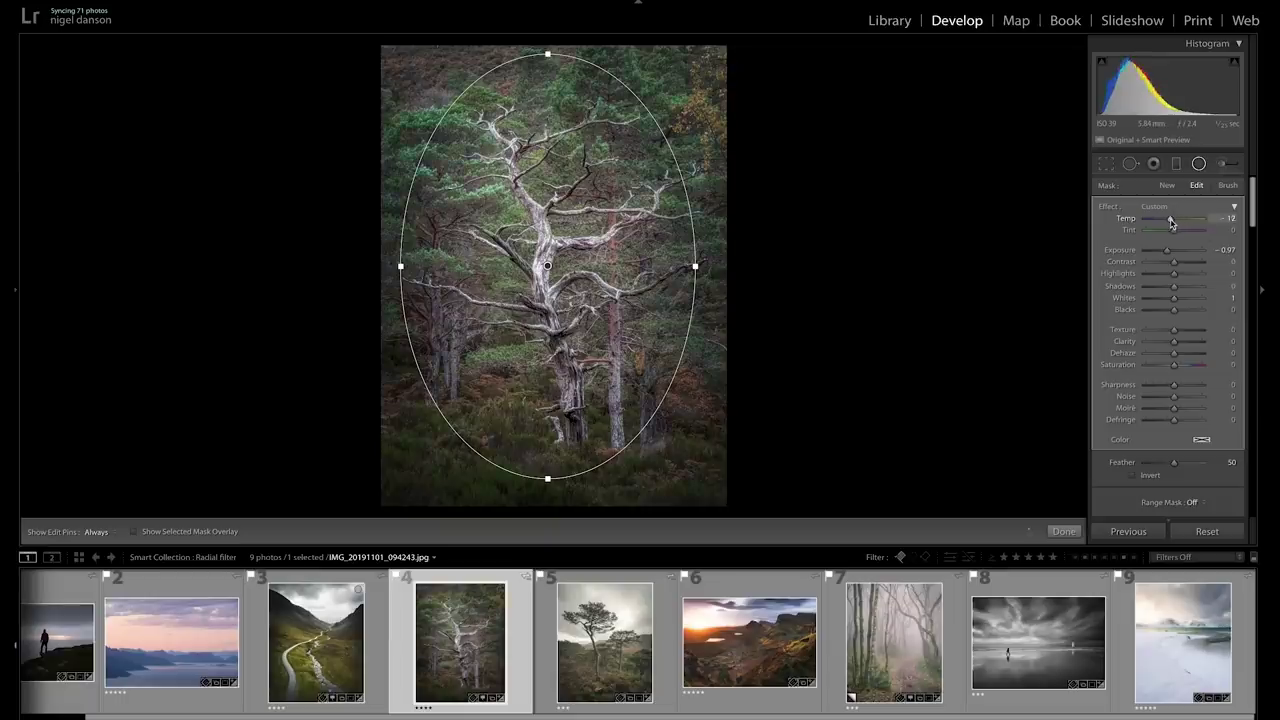
{"action": "left_click_drag", "start_coordinate": [1171, 222], "coordinate": [1177, 220]}
{"action": "left_click_drag", "start_coordinate": [1166, 367], "coordinate": [1162, 367]}
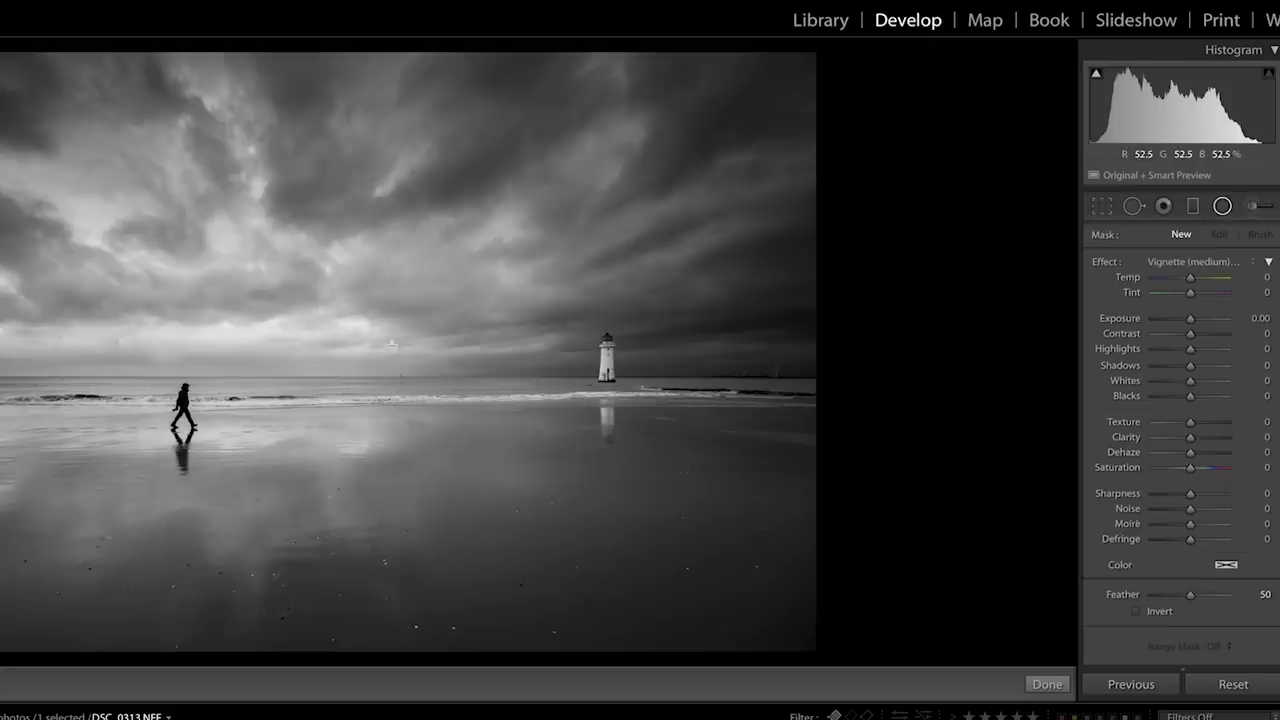
- Draw an inverted oval over the horizon, walker and lighthouse with Contrast 27
{"action": "left_click_drag", "start_coordinate": [615, 294], "coordinate": [790, 390]}
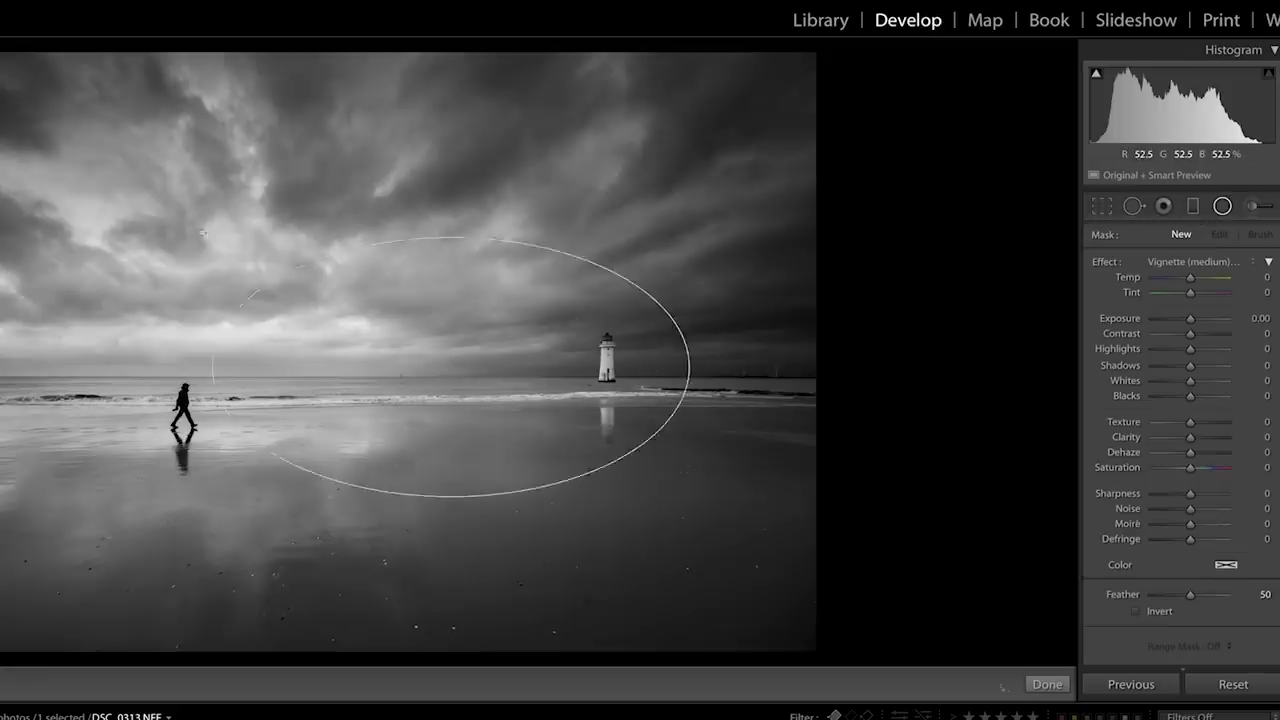
{"action": "left_click_drag", "start_coordinate": [202, 232], "coordinate": [163, 206]}
{"action": "left_click_drag", "start_coordinate": [451, 369], "coordinate": [420, 364]}
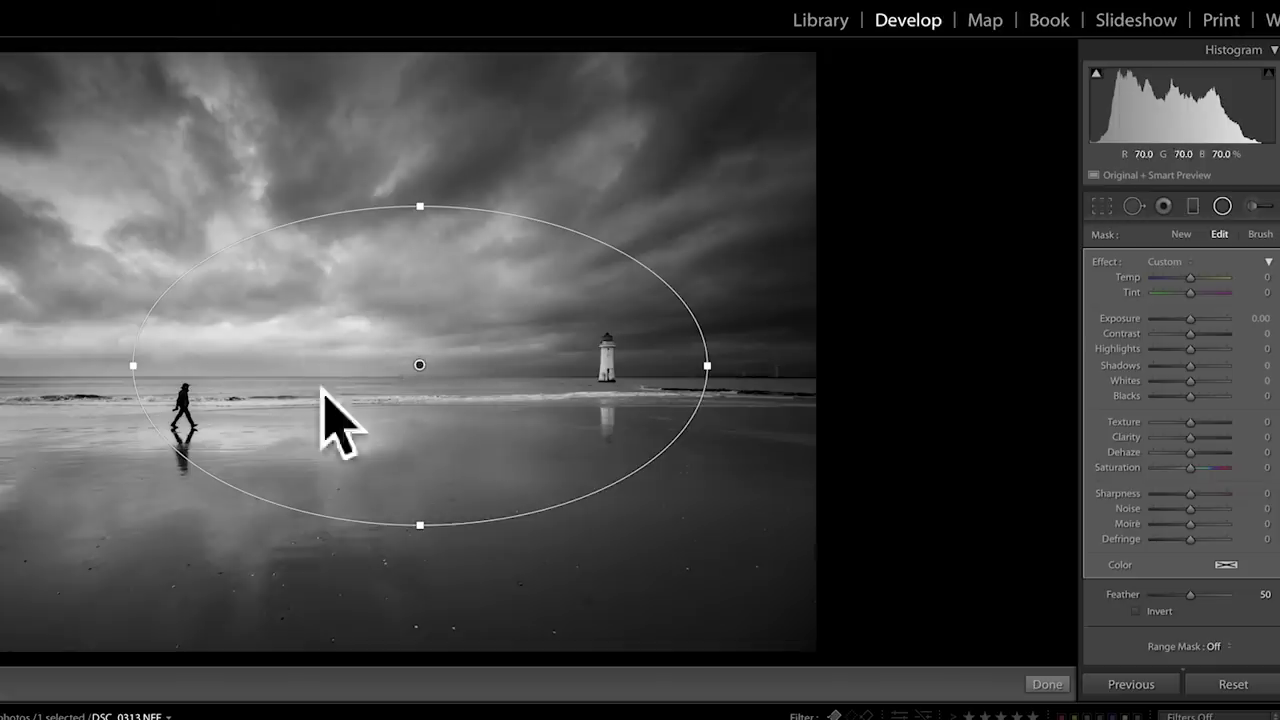
{"action": "mouse_move", "coordinate": [1190, 333]}
{"action": "left_mouse_down"}
{"action": "mouse_move", "coordinate": [1198, 340]}
{"action": "mouse_move", "coordinate": [1177, 350]}
{"action": "left_mouse_up"}
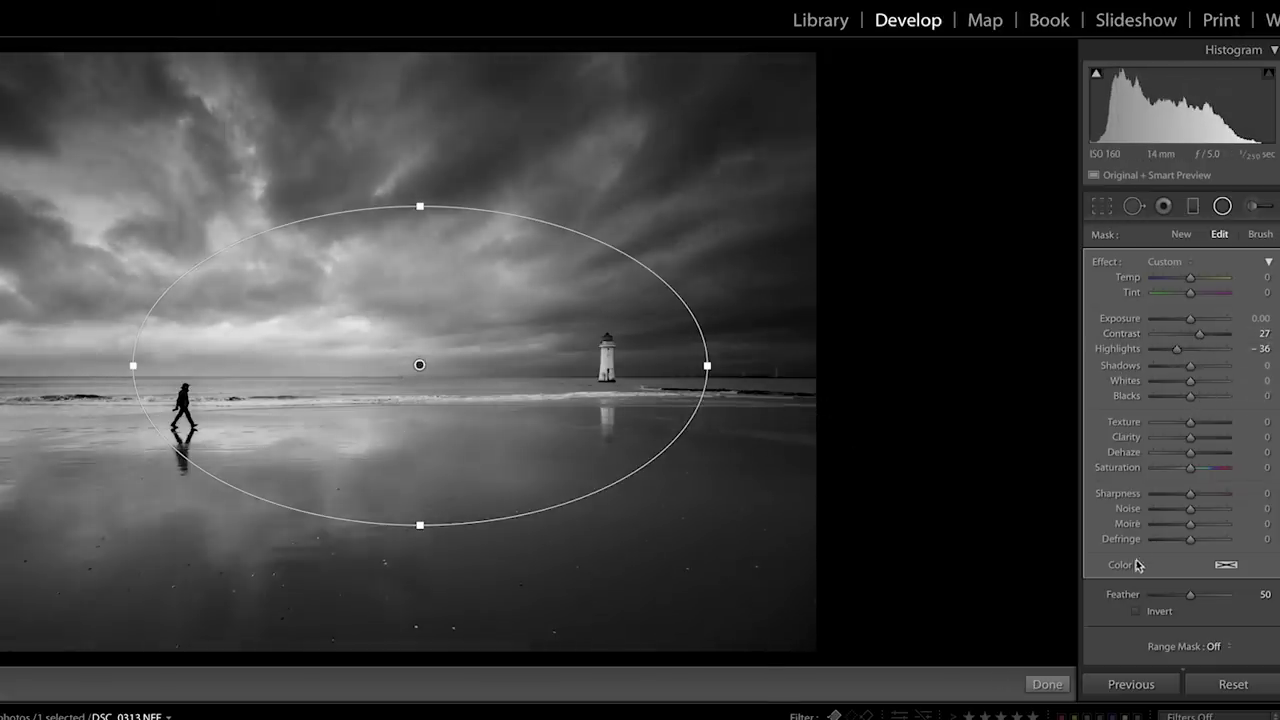
{"action": "left_click", "coordinate": [1150, 613]}
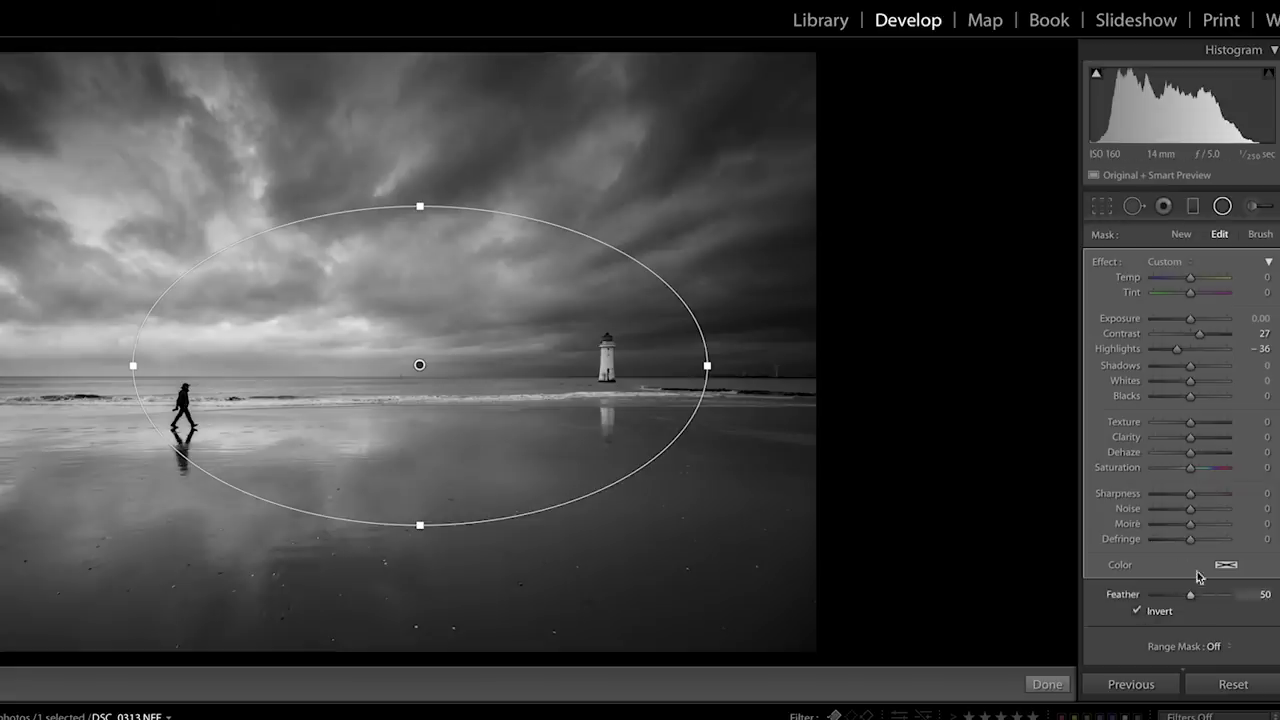
- Feather the oval to 75 and widen it symmetrically across the horizon
{"action": "key", "text": "o"}
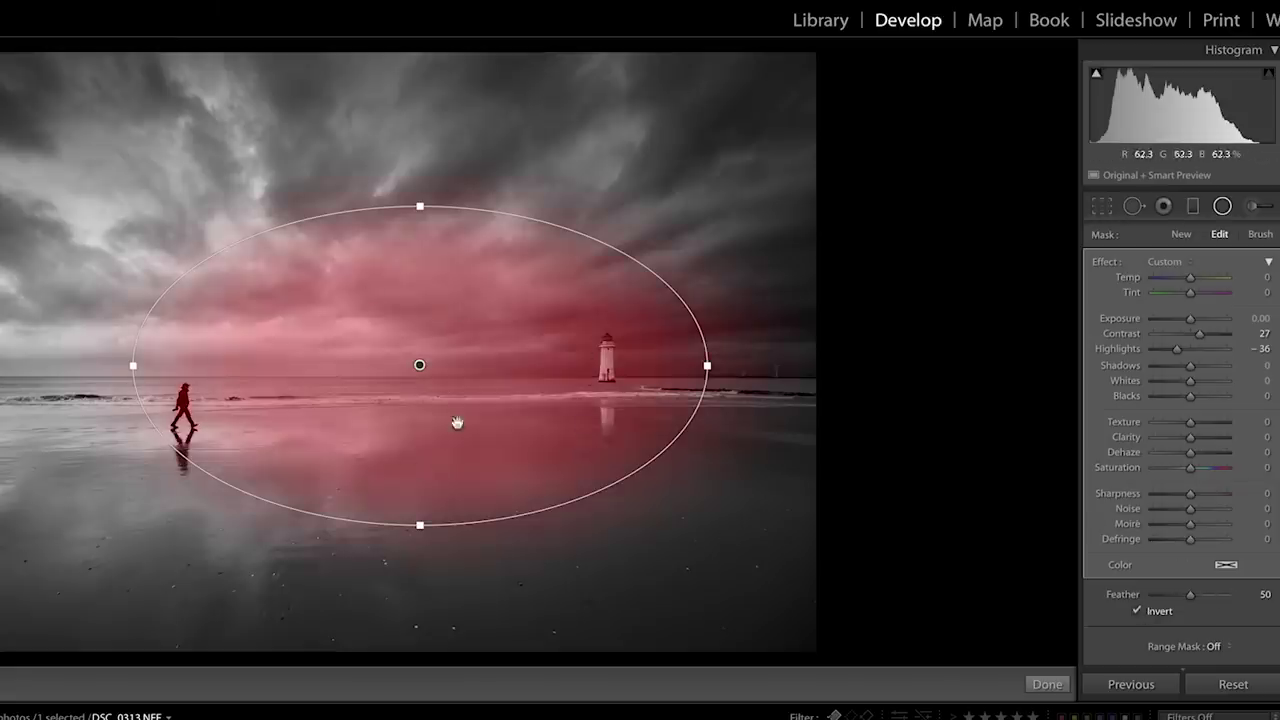
{"action": "left_click", "coordinate": [1208, 595]}
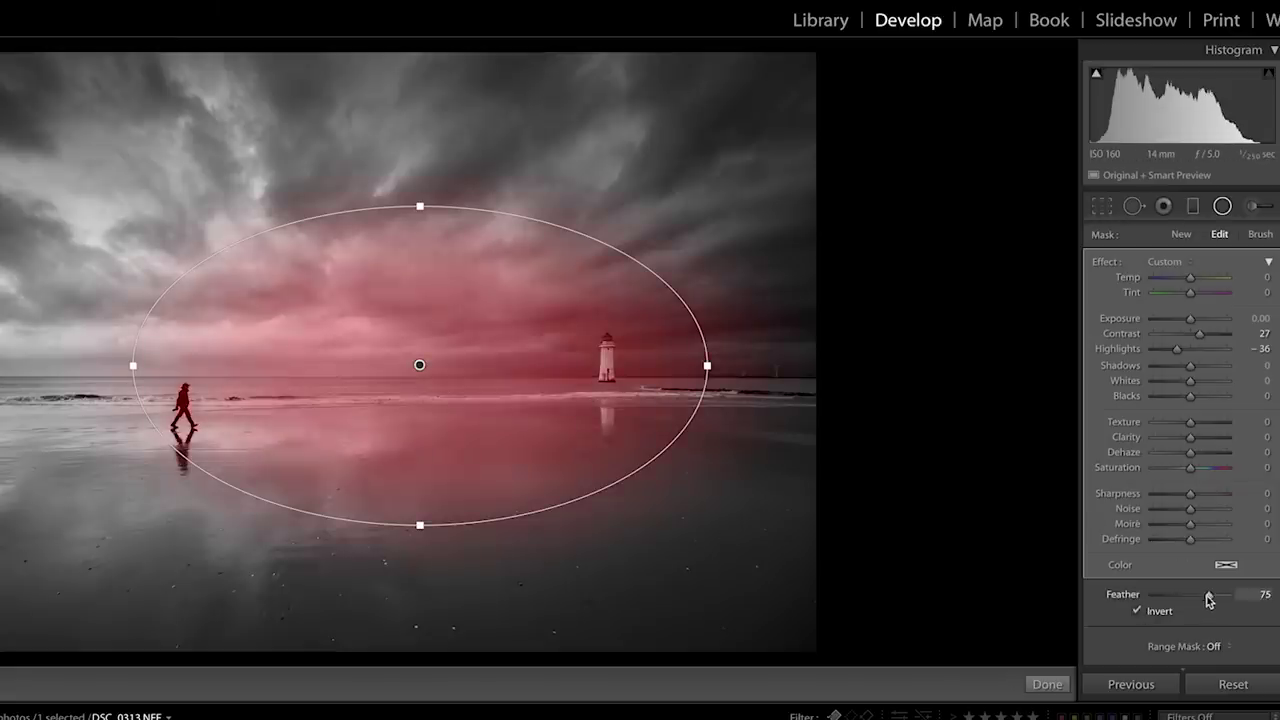
{"action": "left_click_drag", "start_coordinate": [133, 365], "coordinate": [98, 365]}
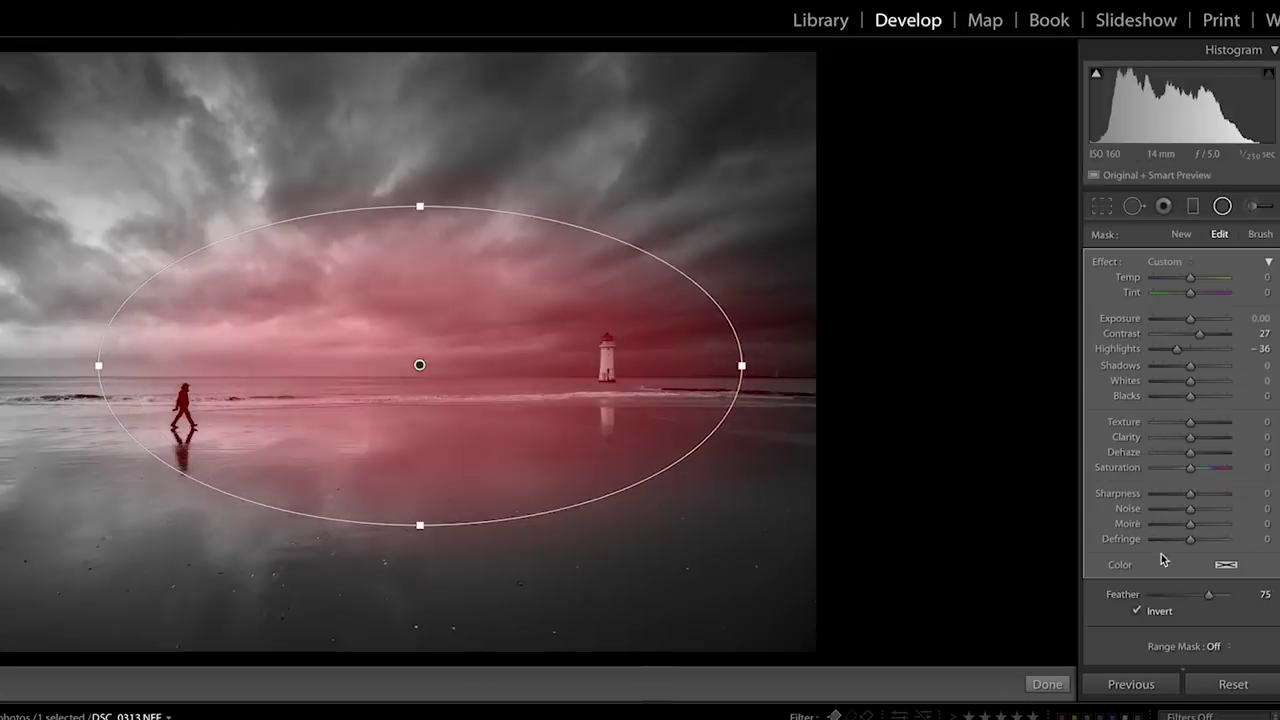
{"action": "key", "text": "o"}
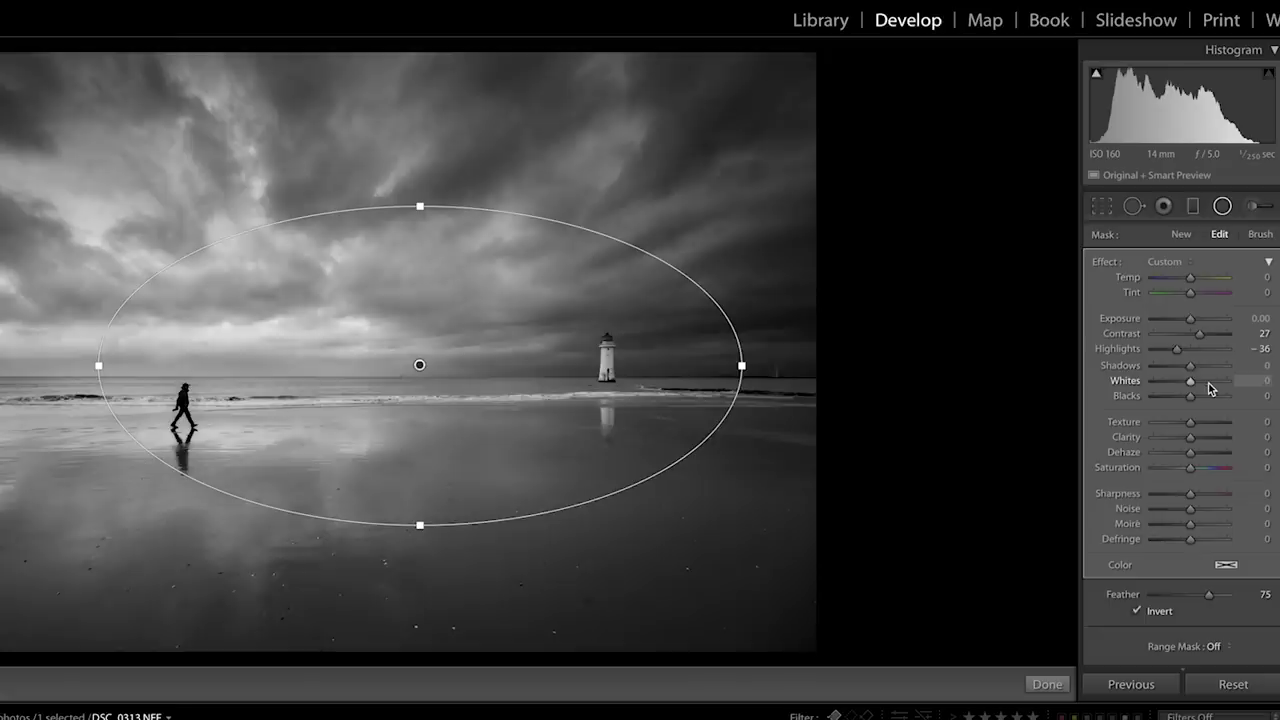
- Set Whites 70, Exposure 0.20 and Shadows -23, shifting the oval slightly right
{"action": "mouse_move", "coordinate": [1209, 388]}
{"action": "left_mouse_down"}
{"action": "mouse_move", "coordinate": [1222, 382]}
{"action": "mouse_move", "coordinate": [1203, 386]}
{"action": "left_mouse_up"}
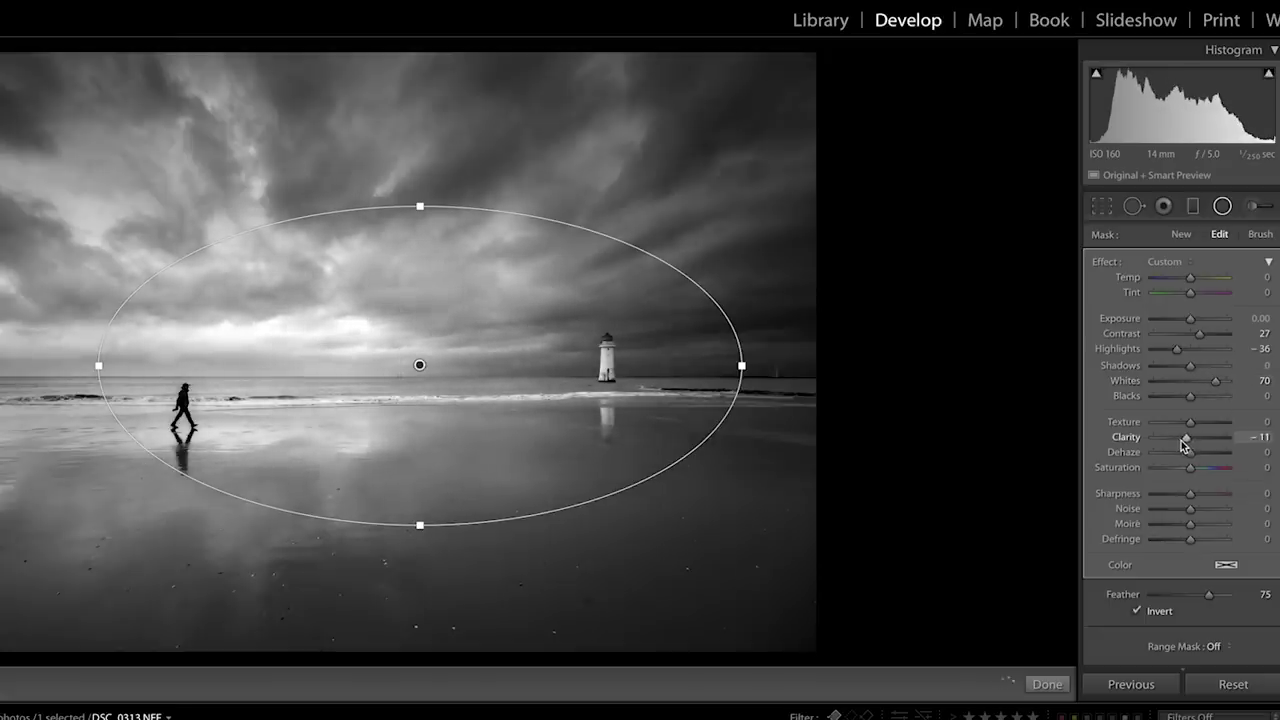
{"action": "left_click_drag", "start_coordinate": [1192, 321], "coordinate": [1192, 321]}
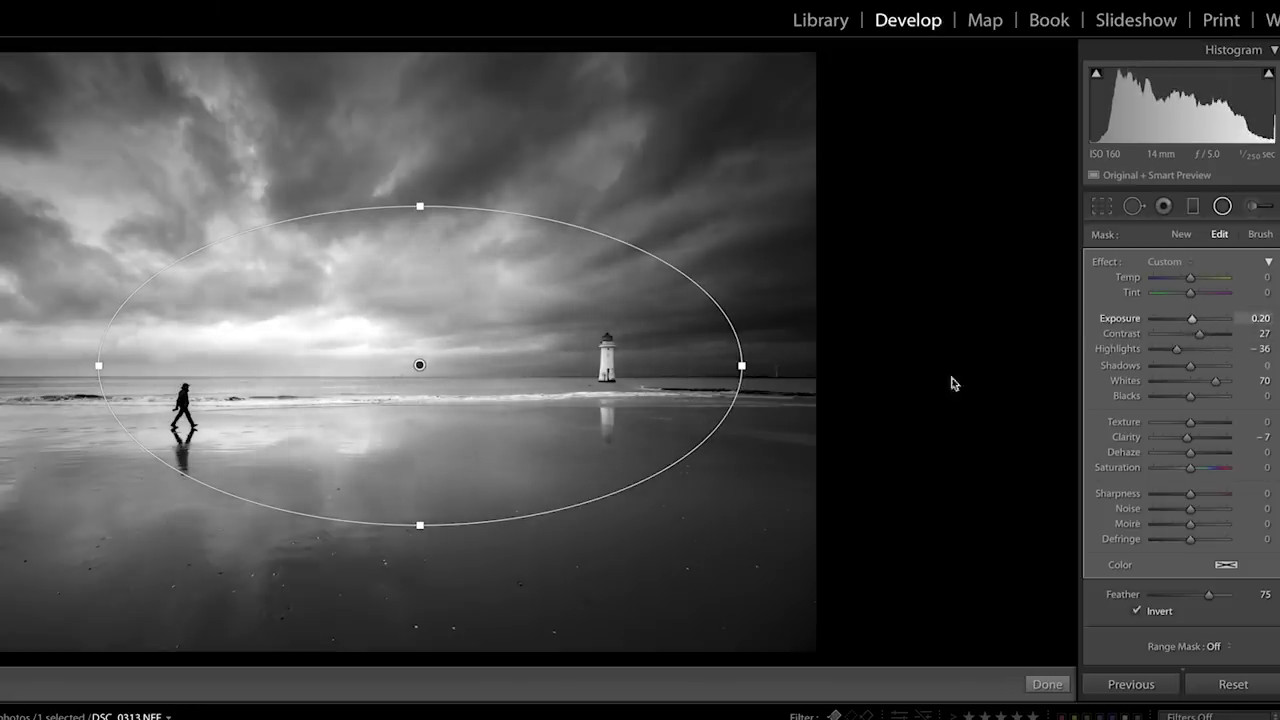
{"action": "left_click_drag", "start_coordinate": [418, 364], "coordinate": [483, 364]}
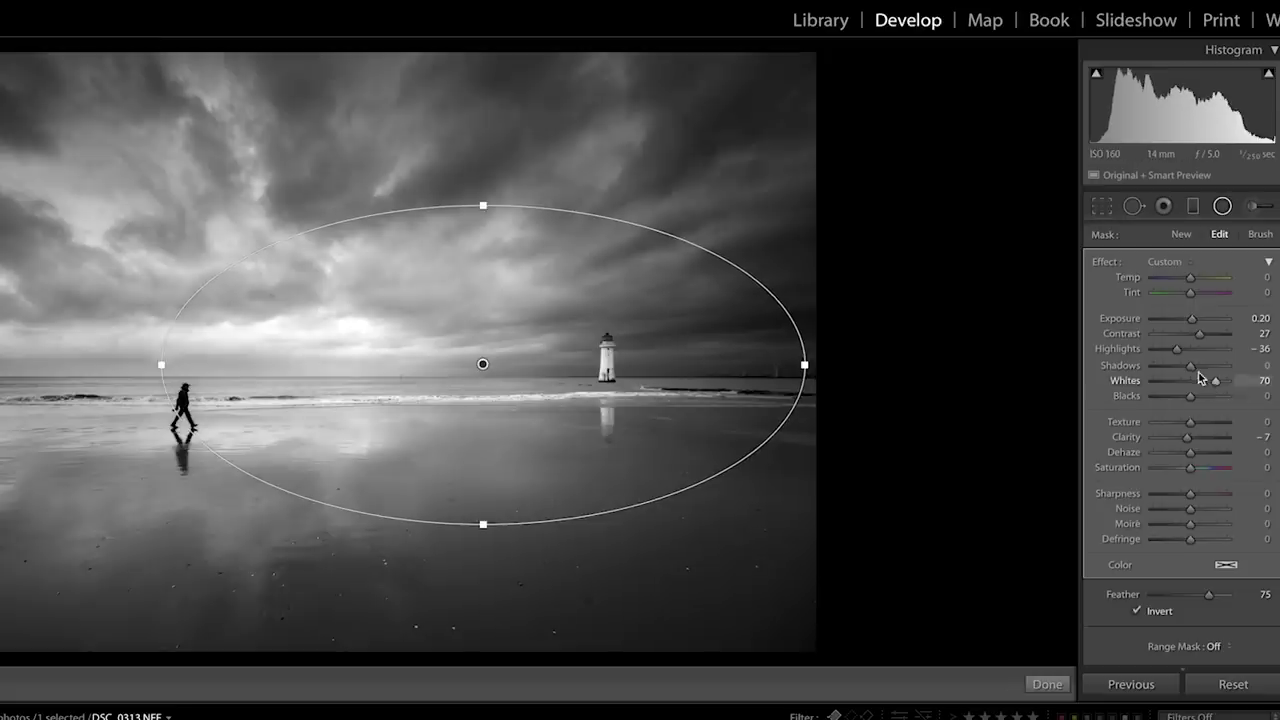
{"action": "left_click_drag", "start_coordinate": [1200, 372], "coordinate": [1187, 372]}
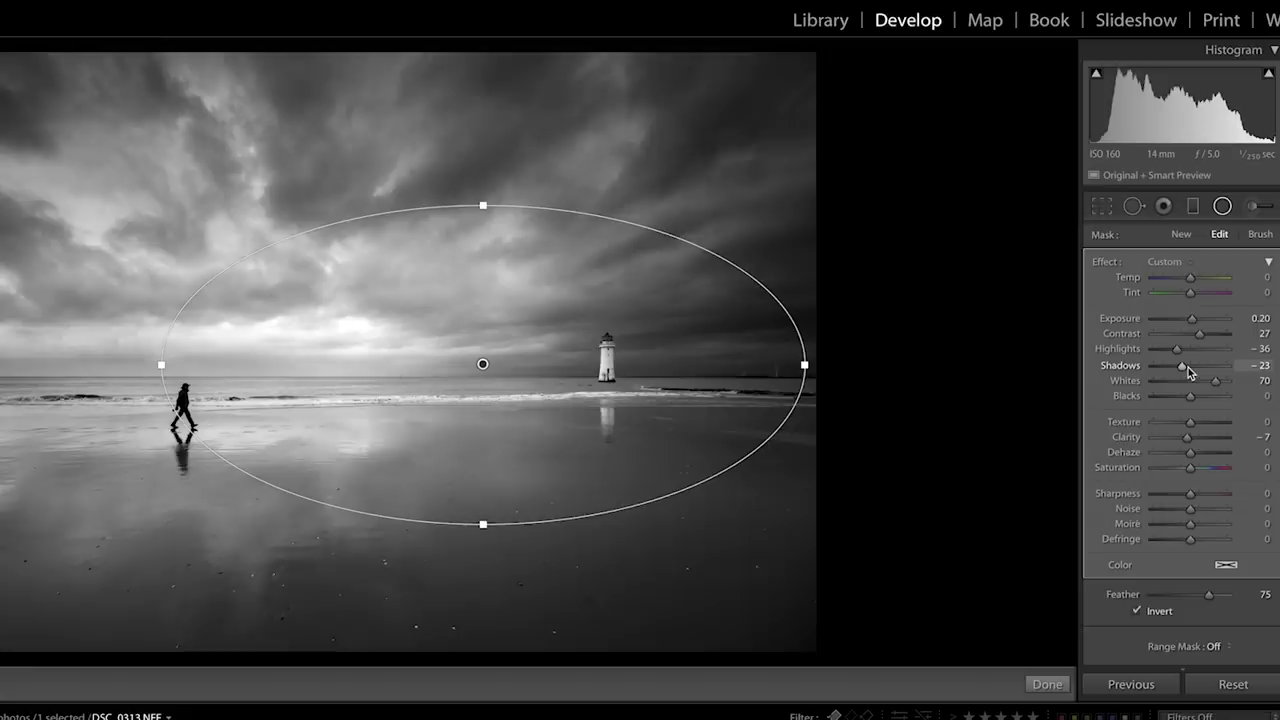
{"action": "key", "text": "Delete"}
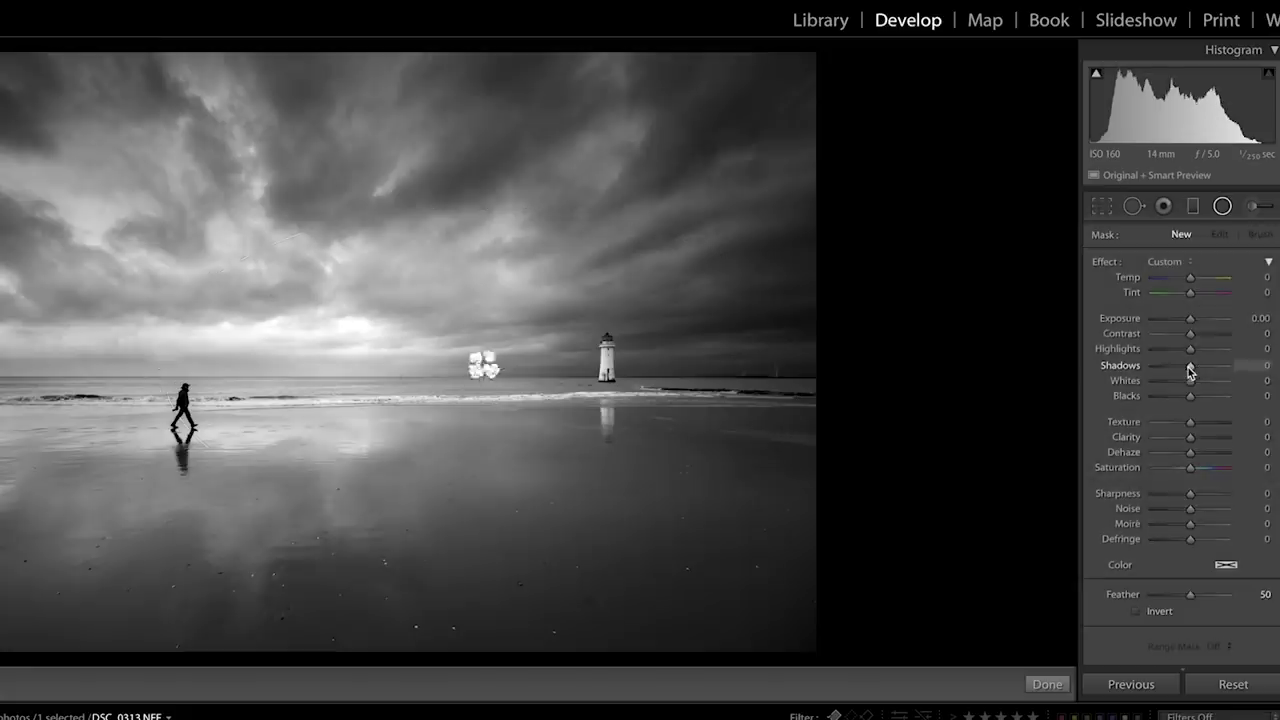
{"action": "key", "text": "ctrl+z"}
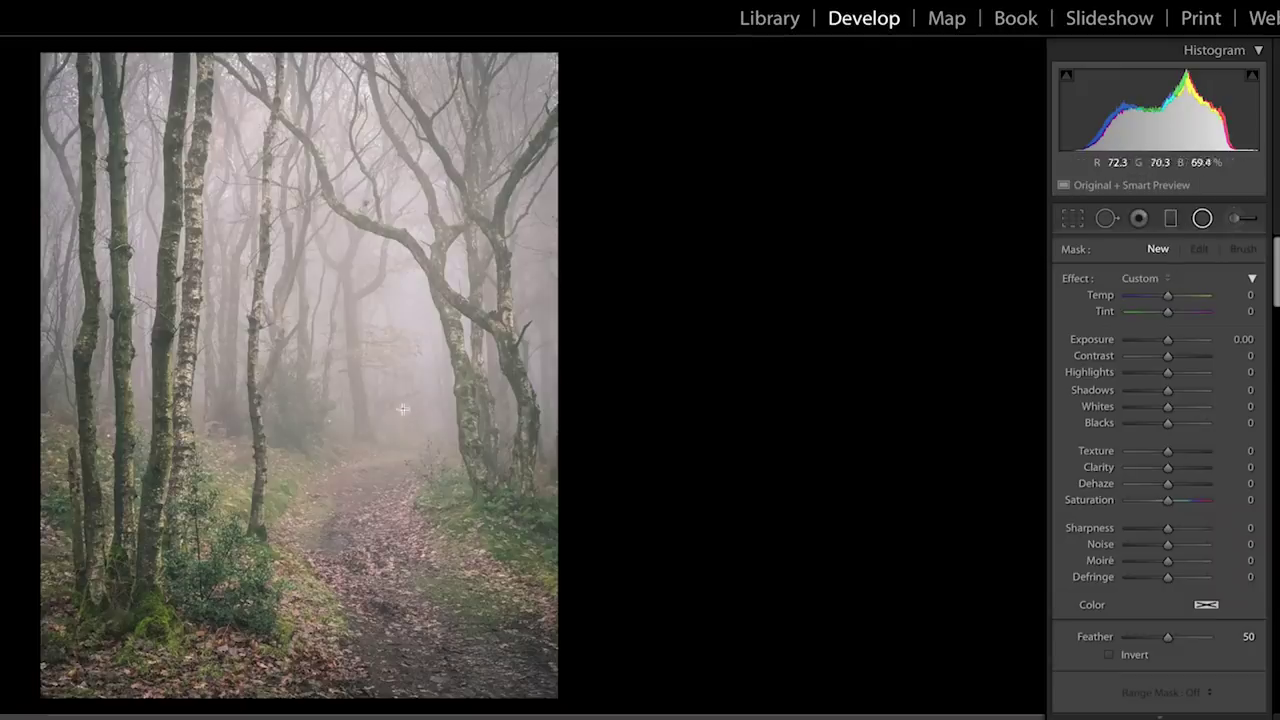
- Draw an inverted oval over the forest path with Exposure 0.36, Whites 18, Clarity -26
{"action": "left_click_drag", "start_coordinate": [377, 423], "coordinate": [474, 586]}
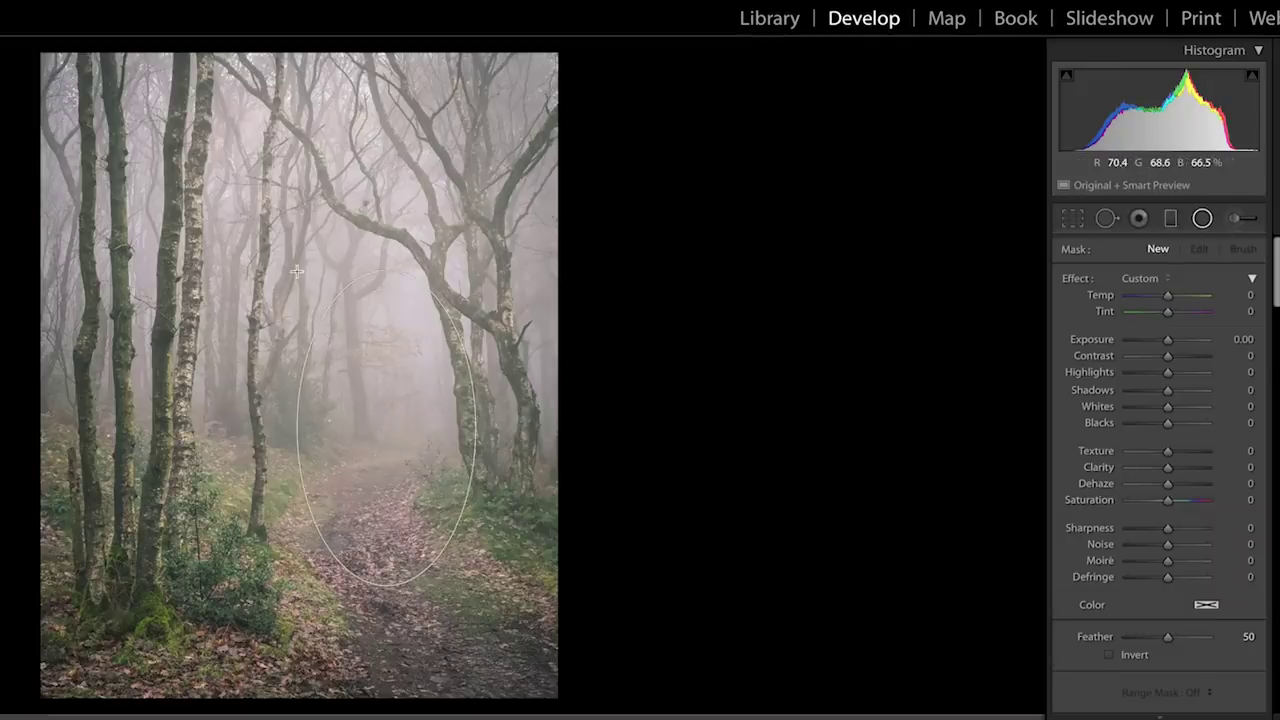
{"action": "left_click_drag", "start_coordinate": [377, 423], "coordinate": [361, 390]}
{"action": "left_click_drag", "start_coordinate": [274, 398], "coordinate": [235, 391]}
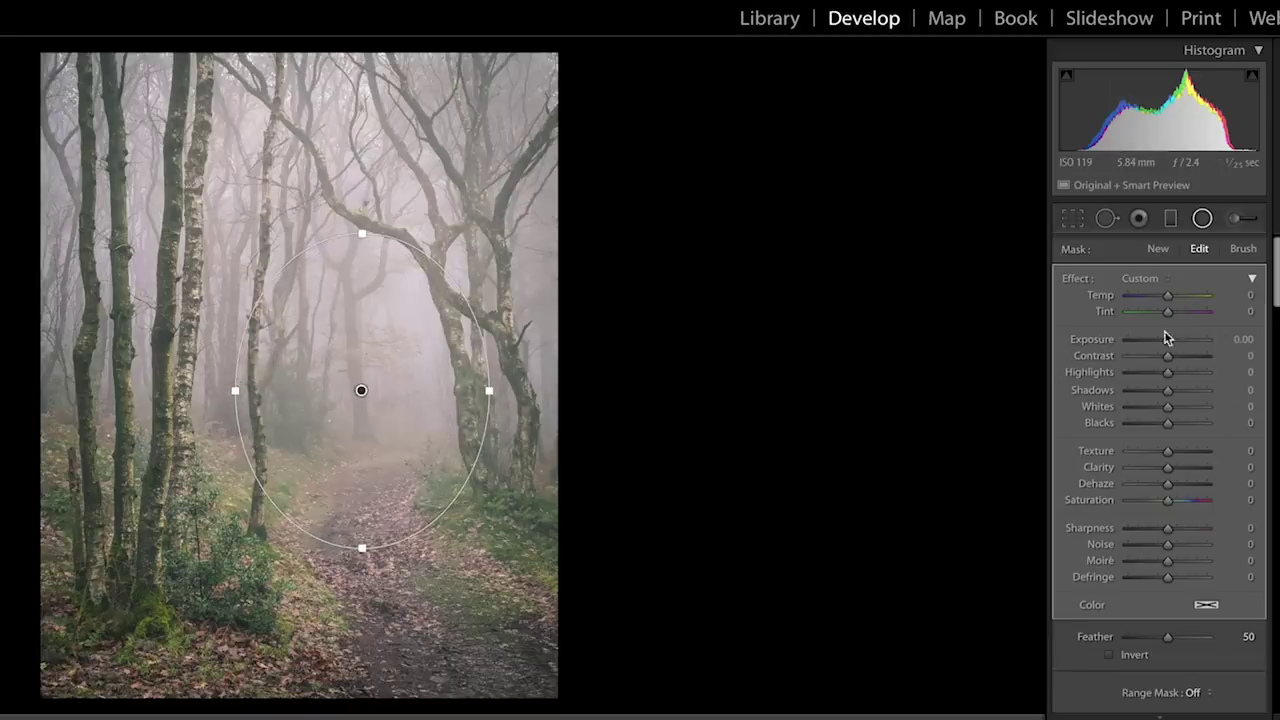
{"action": "left_click_drag", "start_coordinate": [1167, 343], "coordinate": [1172, 346]}
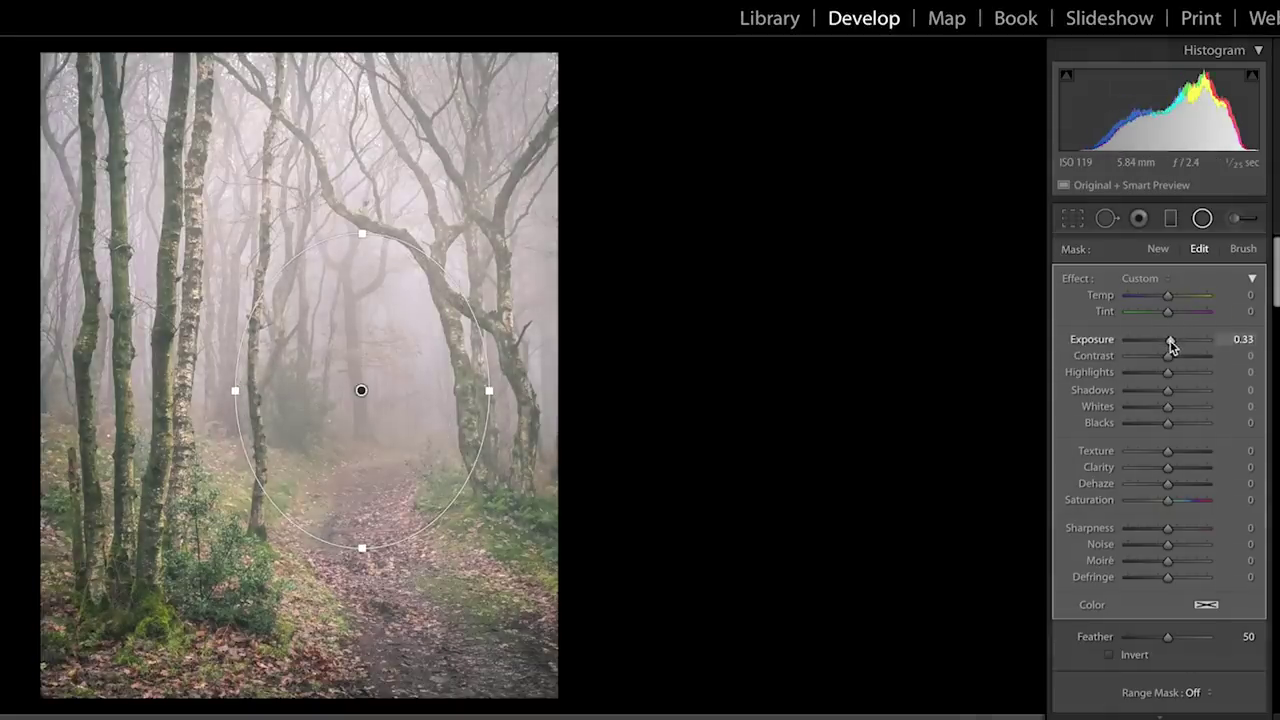
{"action": "left_click", "coordinate": [1127, 655]}
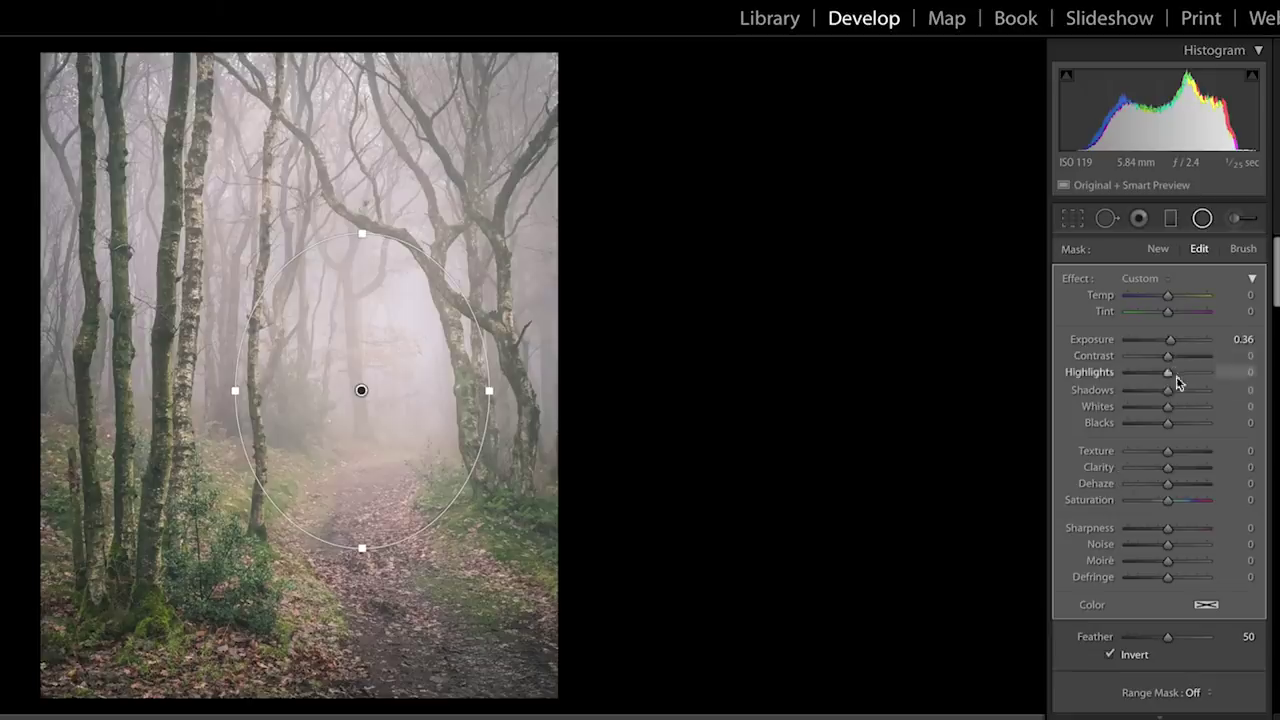
{"action": "left_click_drag", "start_coordinate": [1169, 407], "coordinate": [1160, 375]}
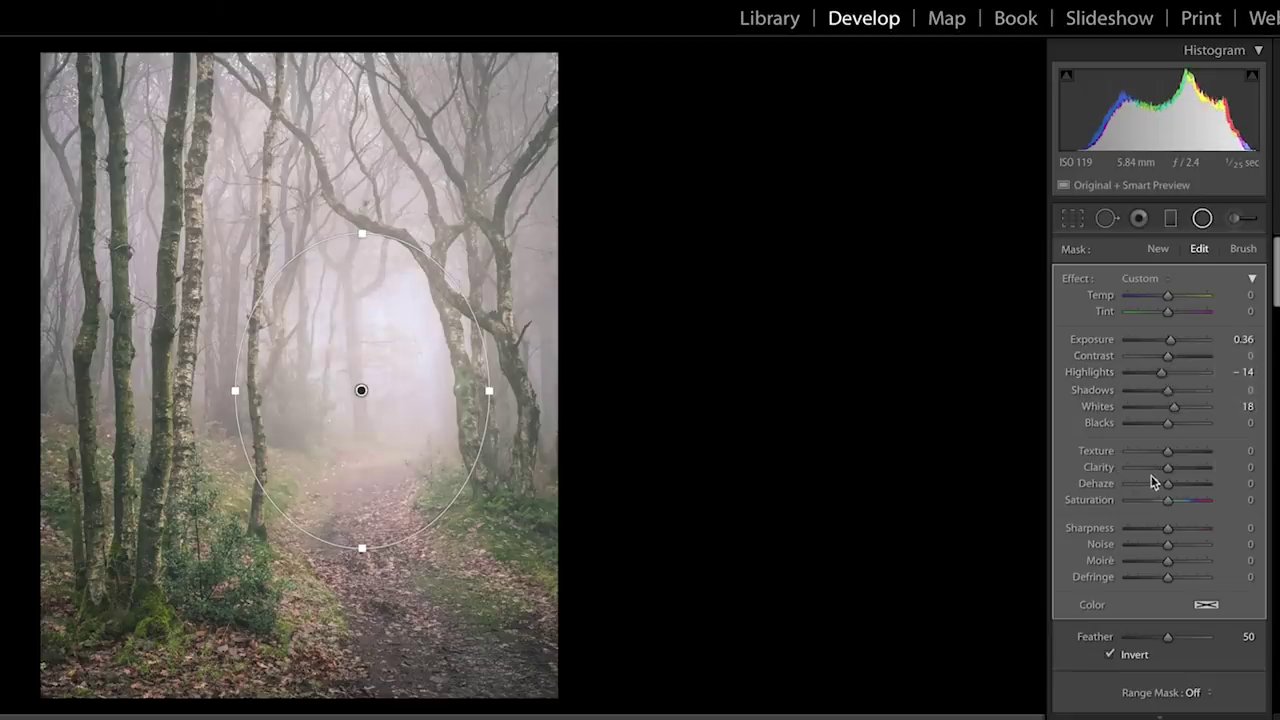
{"action": "left_click_drag", "start_coordinate": [1167, 467], "coordinate": [1159, 474]}
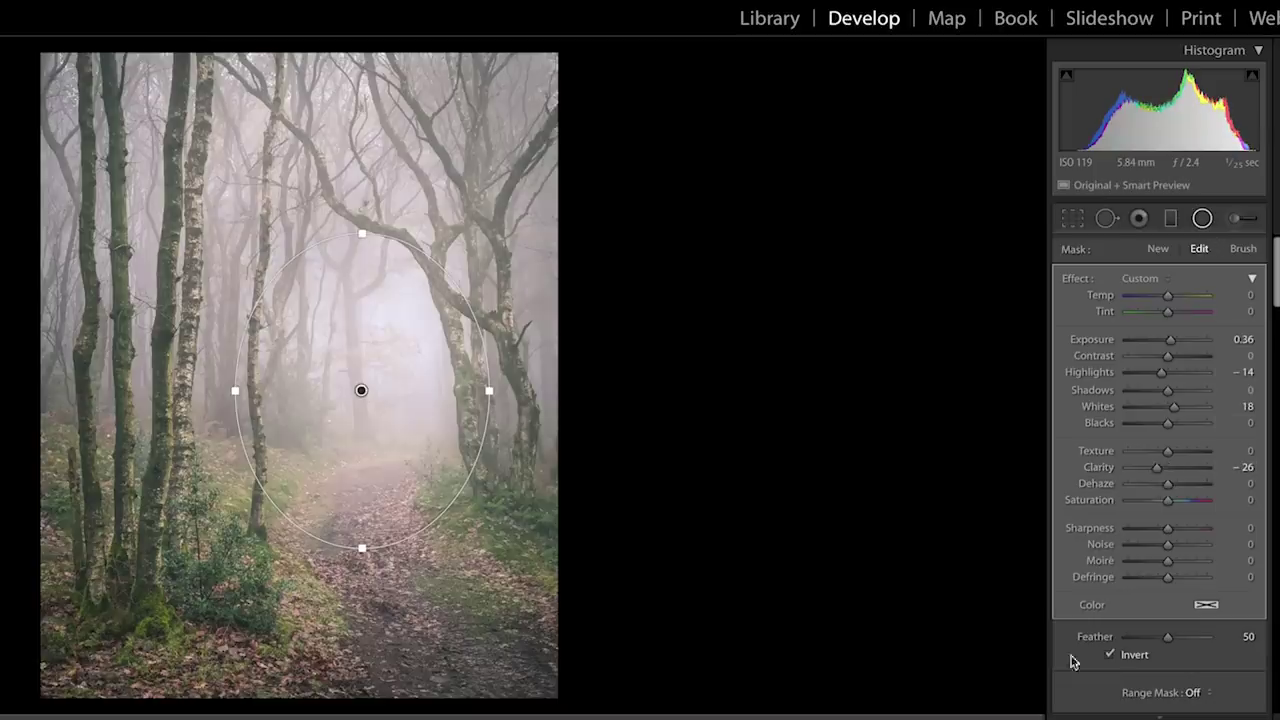
- Toggle the woodland path filter off and on twice to compare the glow
{"action": "scroll", "coordinate": [1166, 340], "scroll_direction": "down", "scroll_amount": 3}
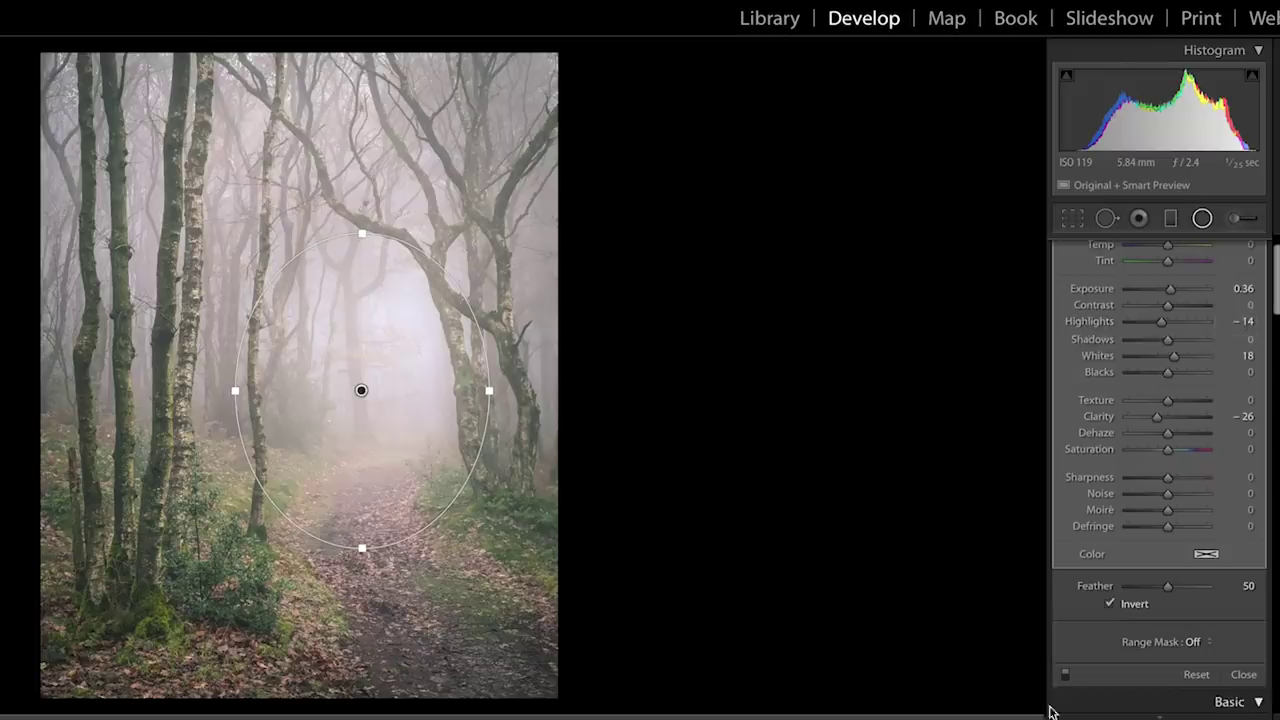
{"action": "left_click", "coordinate": [1066, 676]}
{"action": "left_click", "coordinate": [1066, 676]}
{"action": "left_click", "coordinate": [1066, 676]}
{"action": "left_click", "coordinate": [1066, 676]}
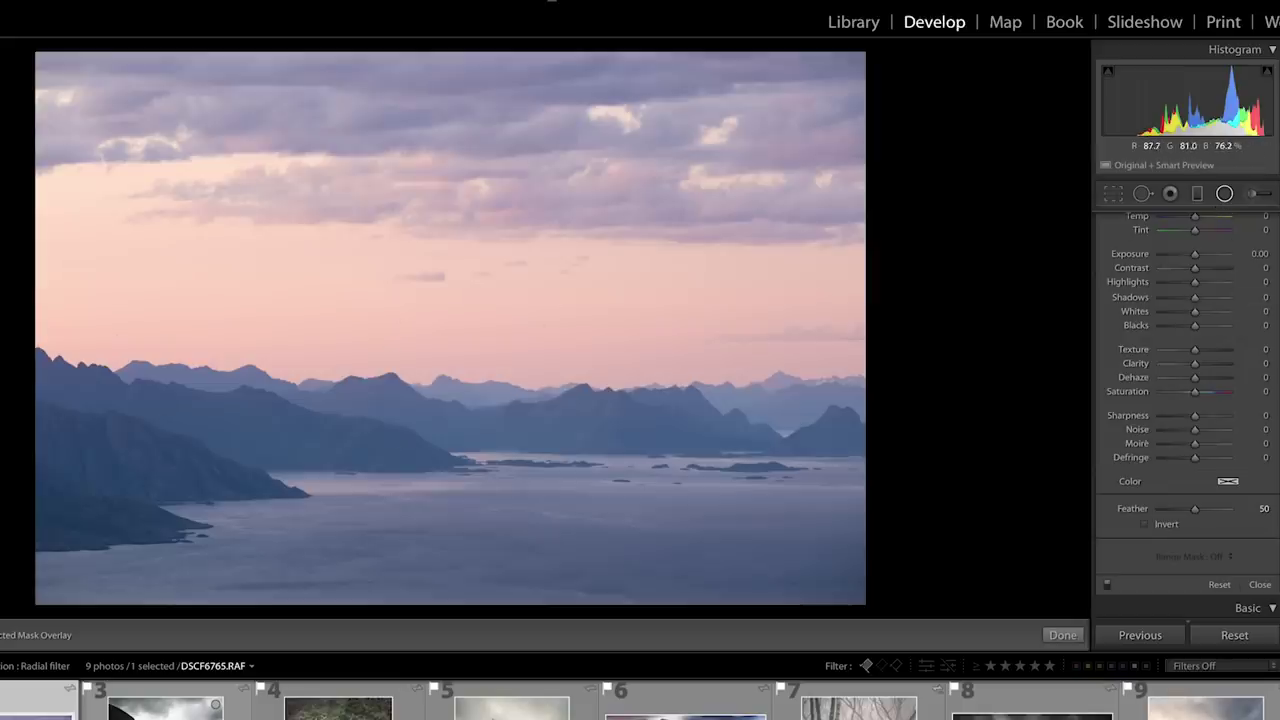
- Draw a wide inverted radial filter spanning the sky and mountains
{"action": "left_click_drag", "start_coordinate": [443, 300], "coordinate": [960, 457]}
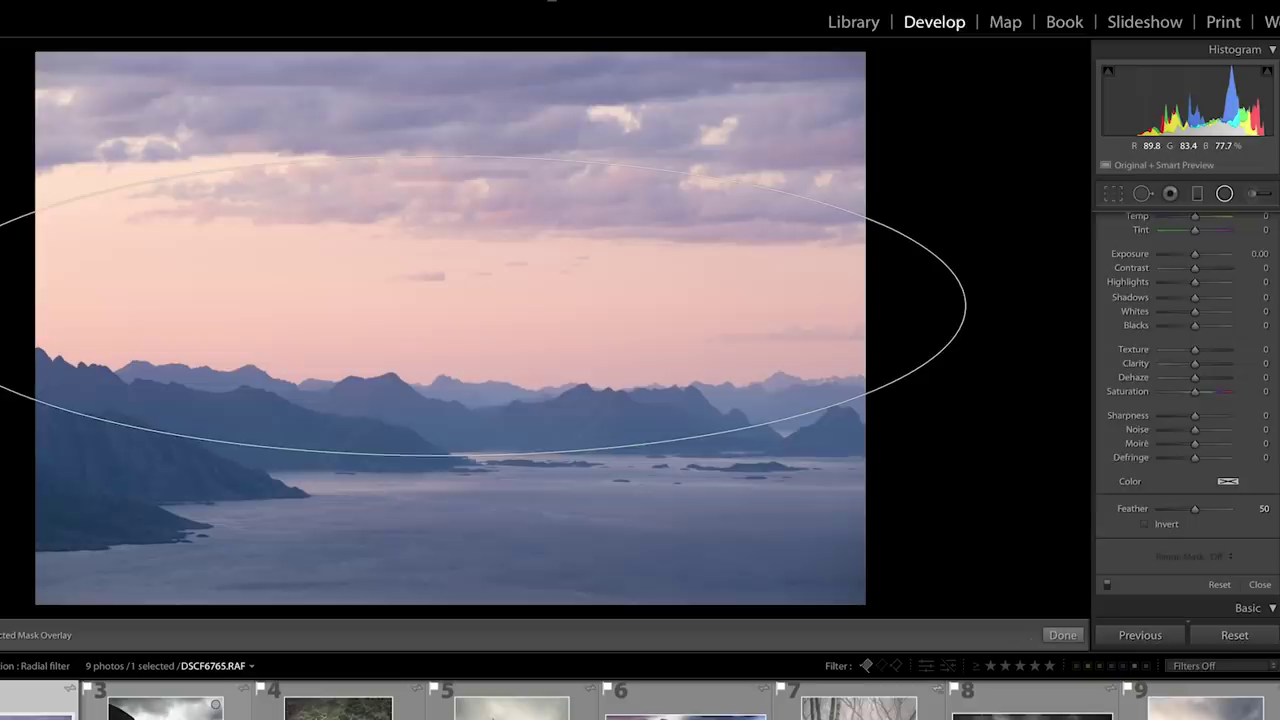
{"action": "left_click_drag", "start_coordinate": [437, 303], "coordinate": [438, 313]}
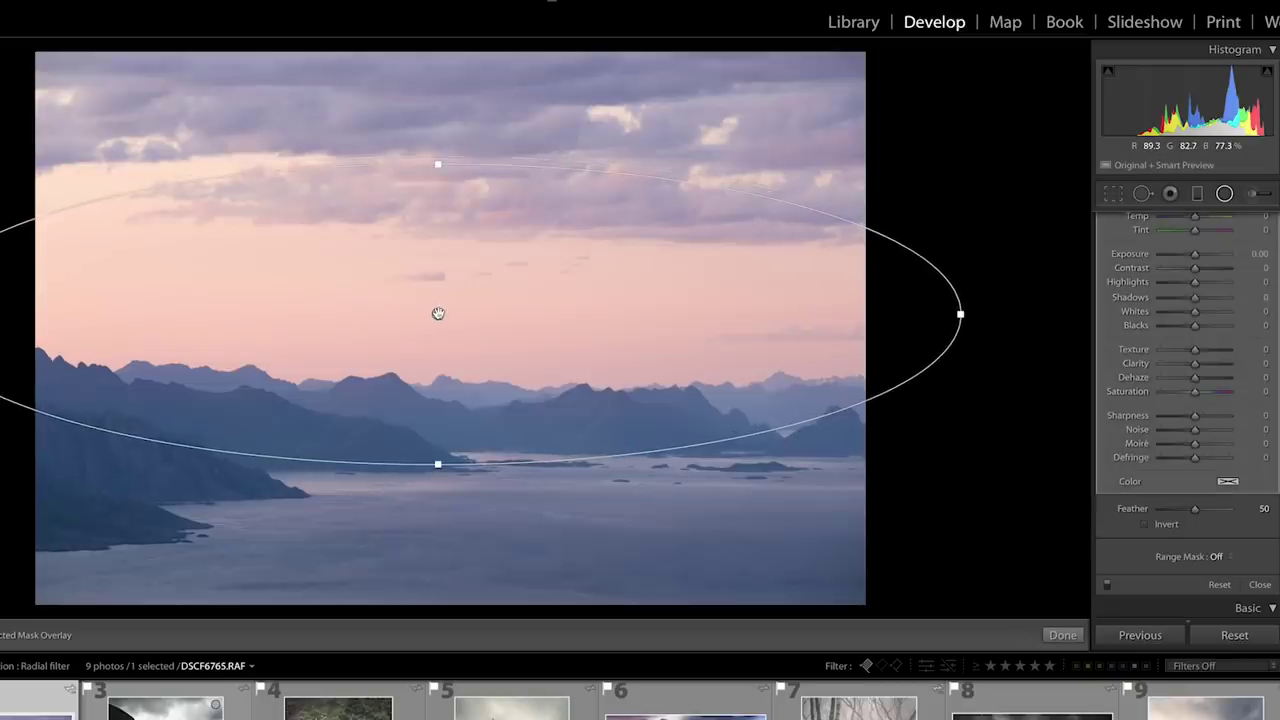
{"action": "mouse_move", "coordinate": [438, 313]}
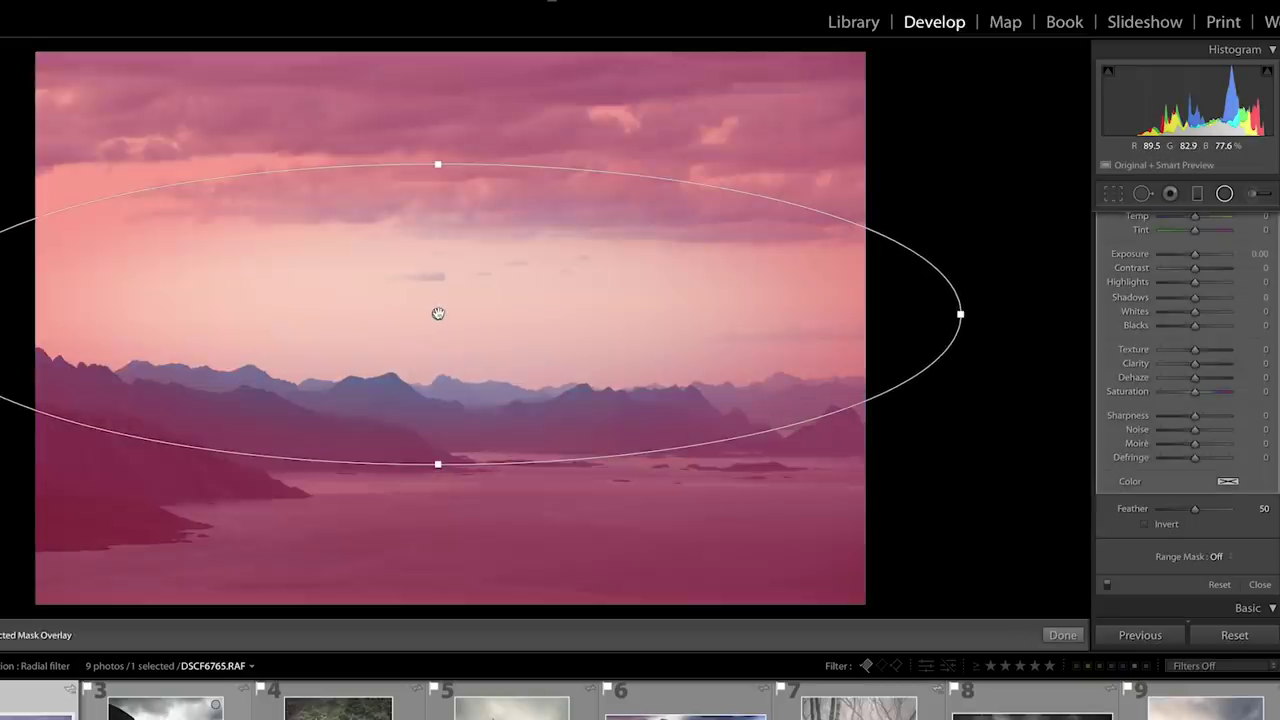
{"action": "left_click", "coordinate": [1146, 524]}
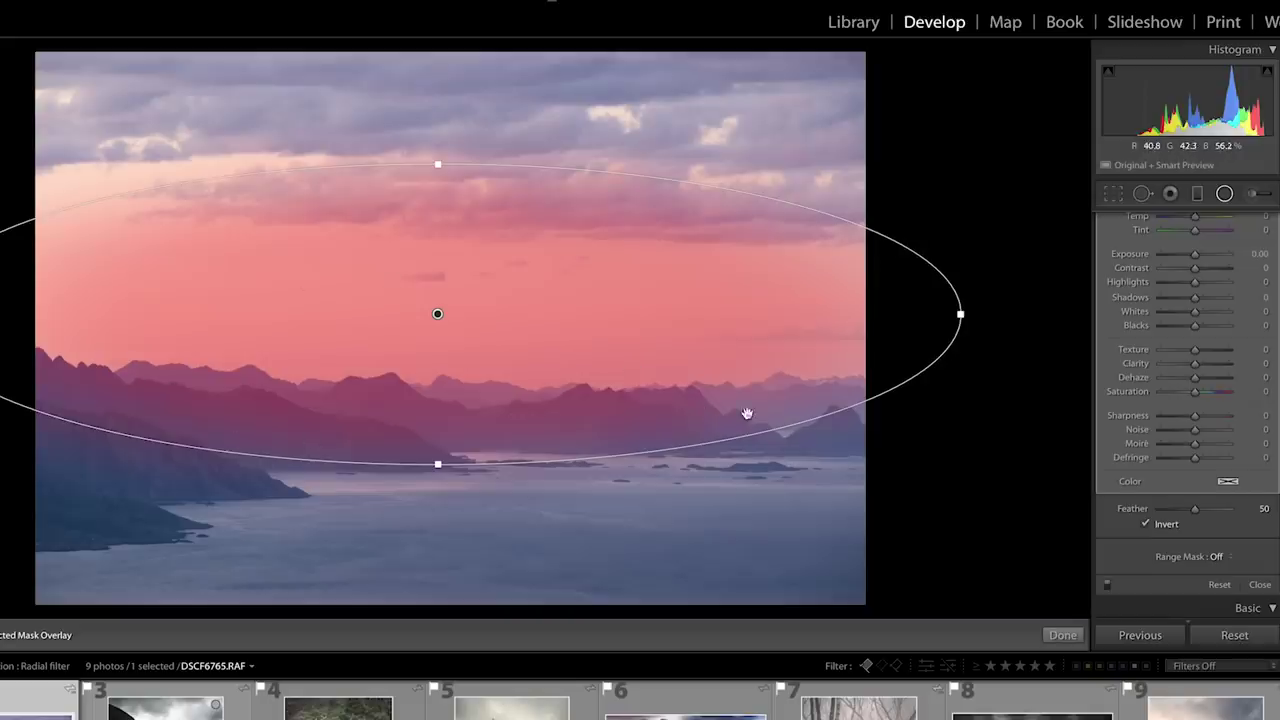
- Add a Color range mask sampled from the pink sky with Amount 76
{"action": "left_click", "coordinate": [1224, 563]}
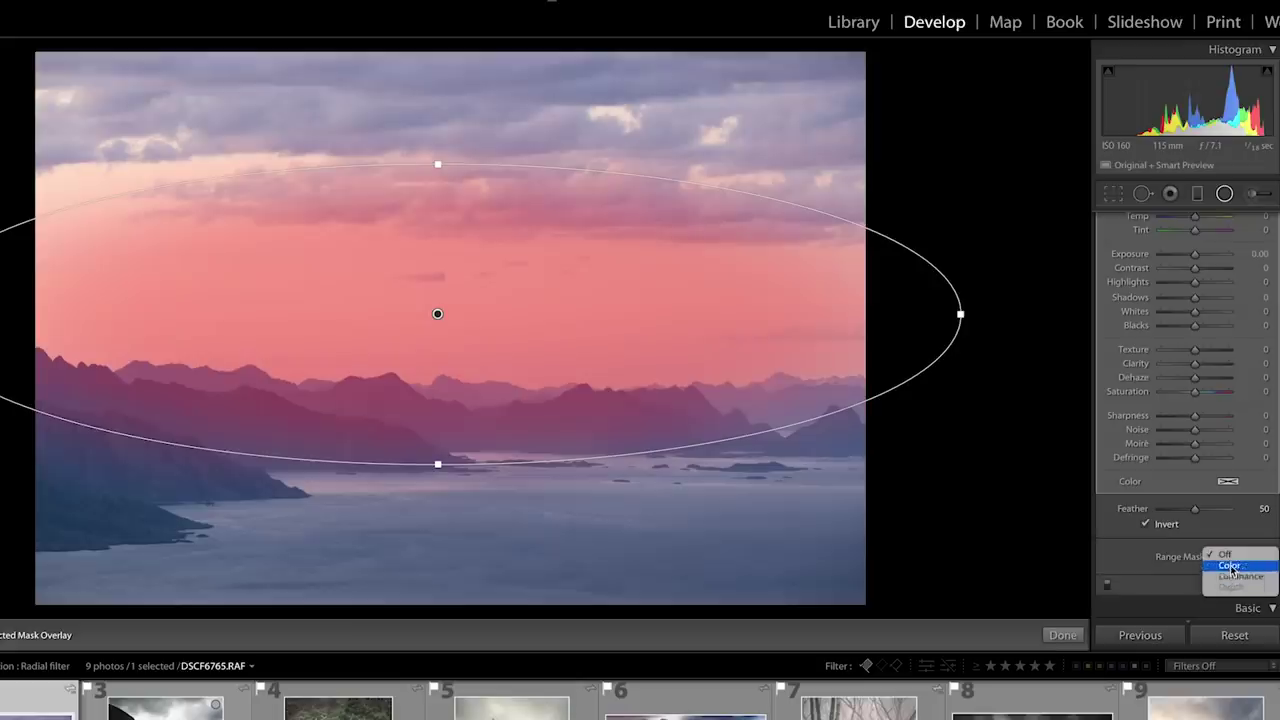
{"action": "left_click", "coordinate": [1231, 571]}
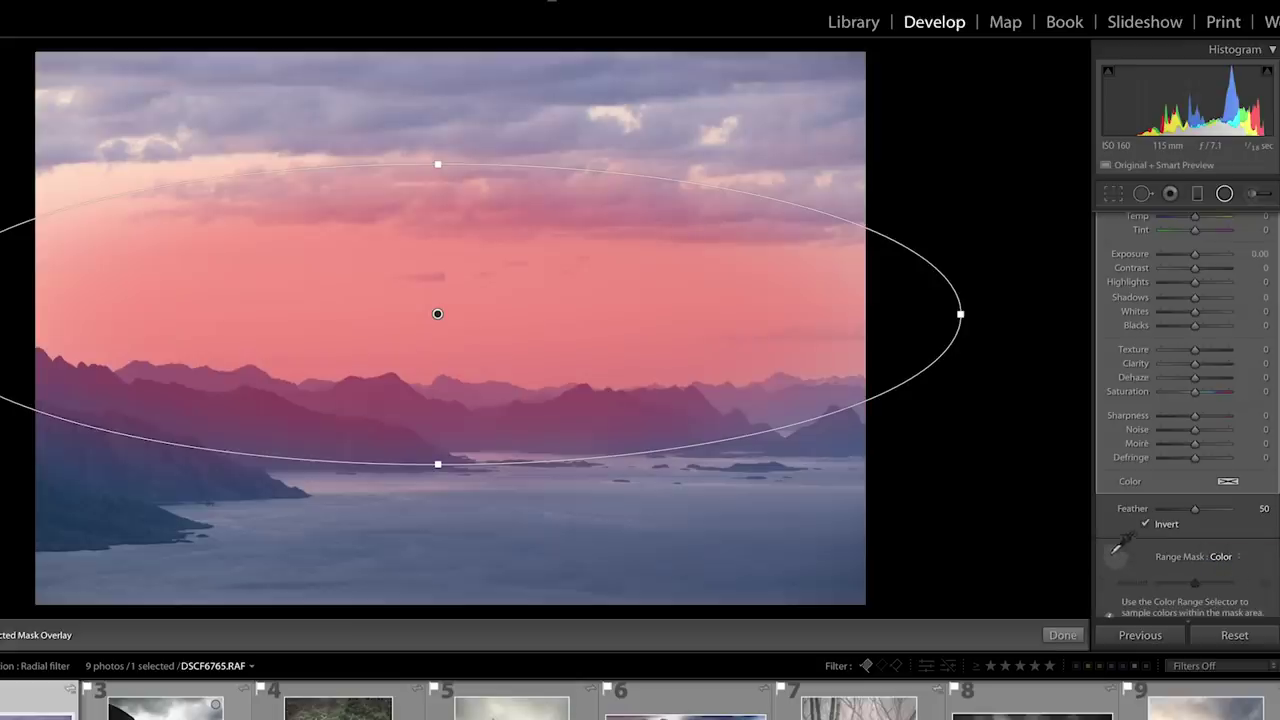
{"action": "left_click", "coordinate": [1116, 557]}
{"action": "left_click_drag", "start_coordinate": [543, 291], "coordinate": [566, 321]}
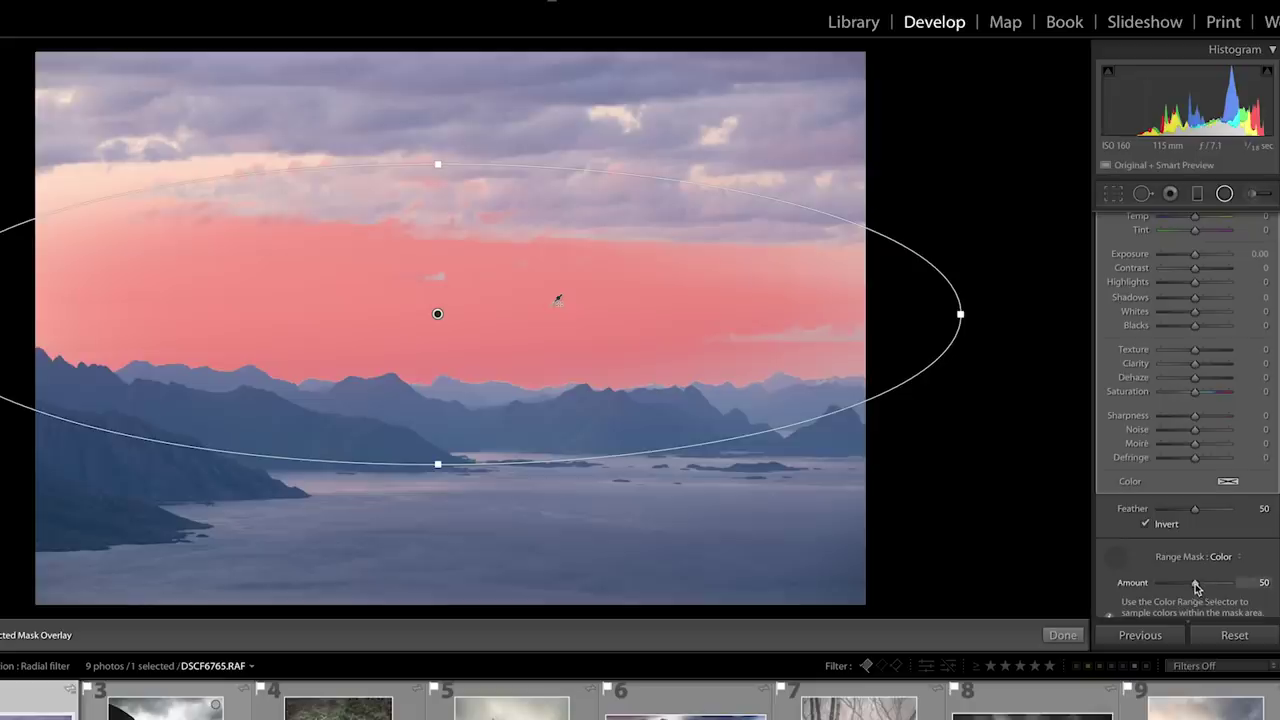
{"action": "left_click_drag", "start_coordinate": [1197, 588], "coordinate": [1212, 587]}
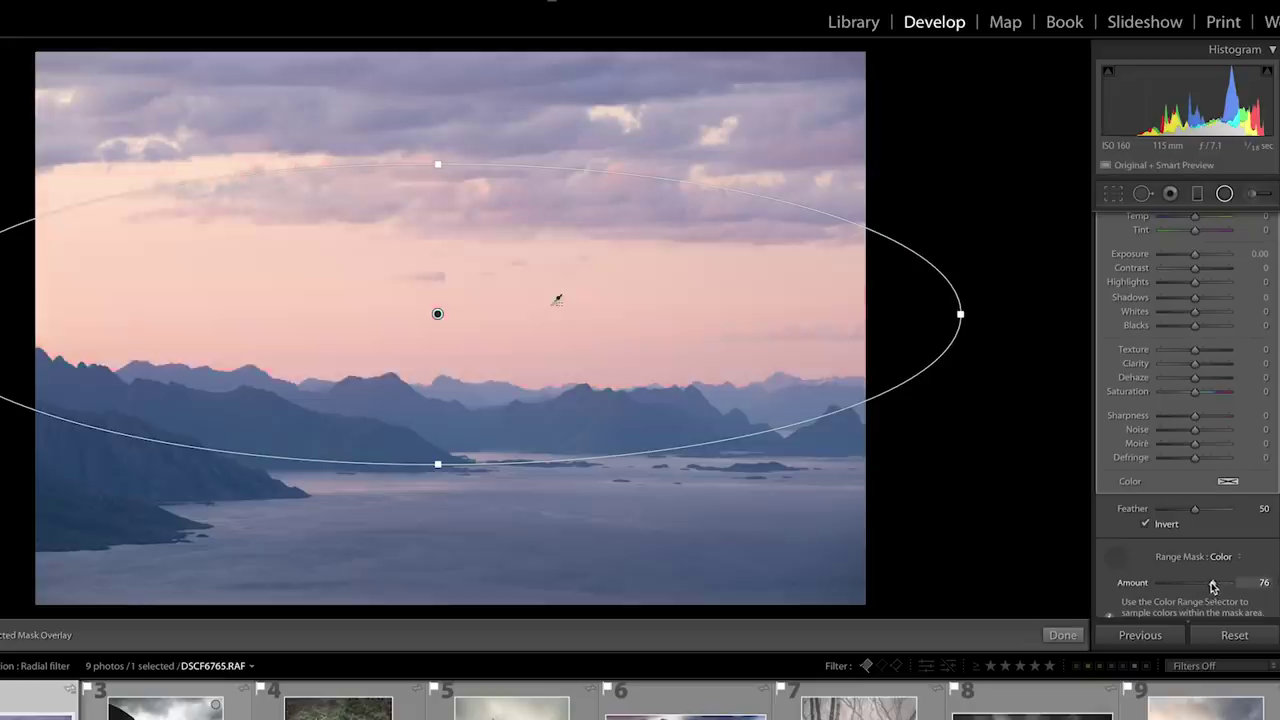
- Set the masked sky to Exposure 0.19, Saturation 30 and Temp 25
{"action": "scroll", "coordinate": [1212, 262], "scroll_direction": "up", "scroll_amount": 2}
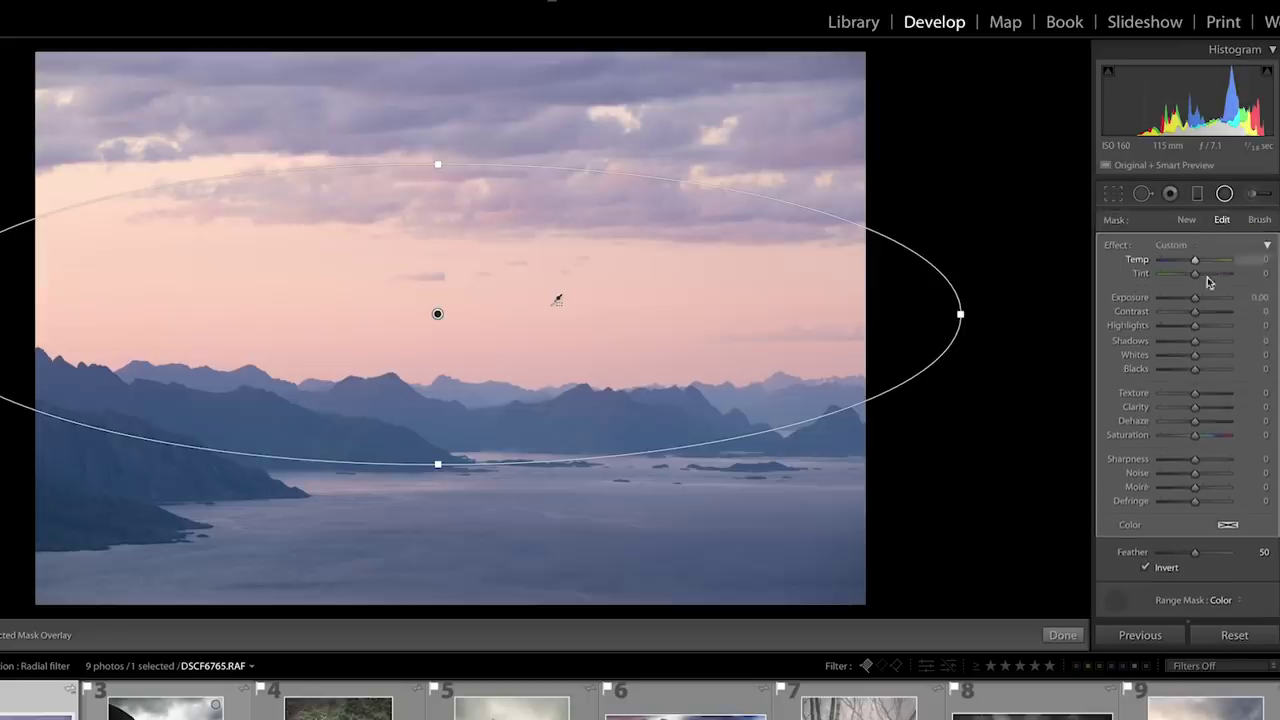
{"action": "left_click_drag", "start_coordinate": [1194, 297], "coordinate": [1198, 299]}
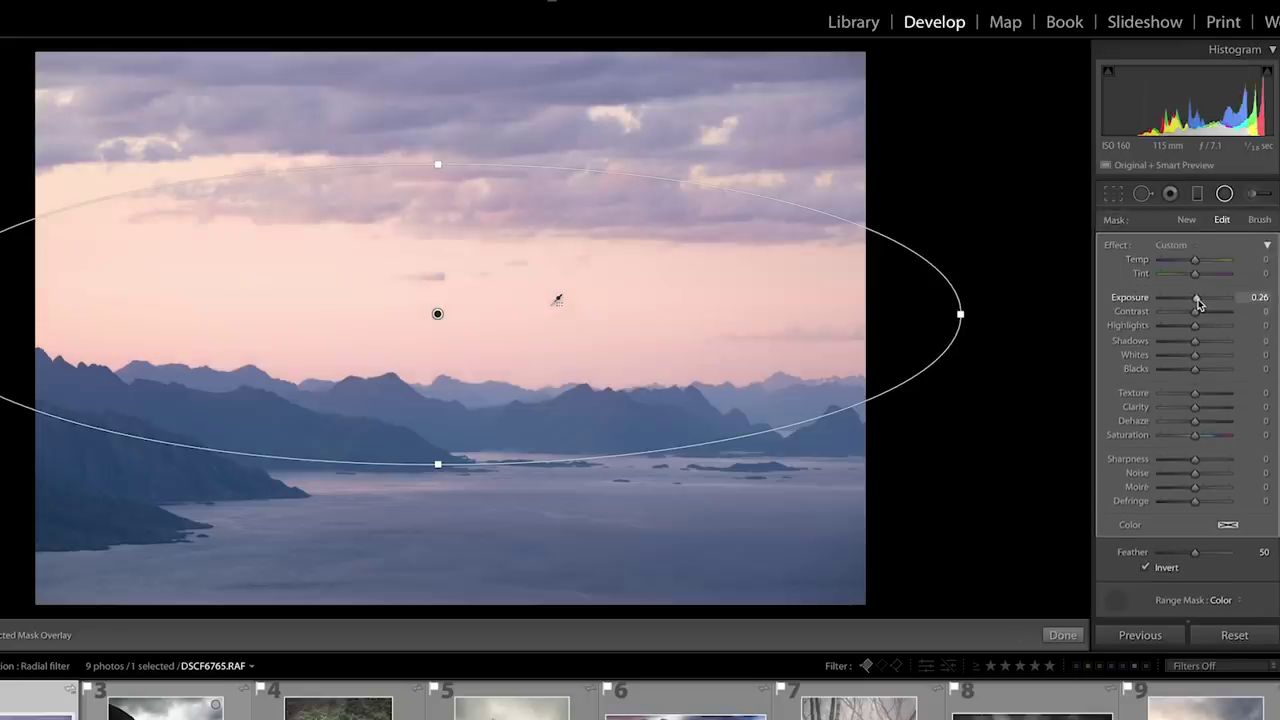
{"action": "left_click_drag", "start_coordinate": [1197, 299], "coordinate": [1196, 299]}
{"action": "scroll", "coordinate": [1203, 440], "scroll_direction": "down", "scroll_amount": 1}
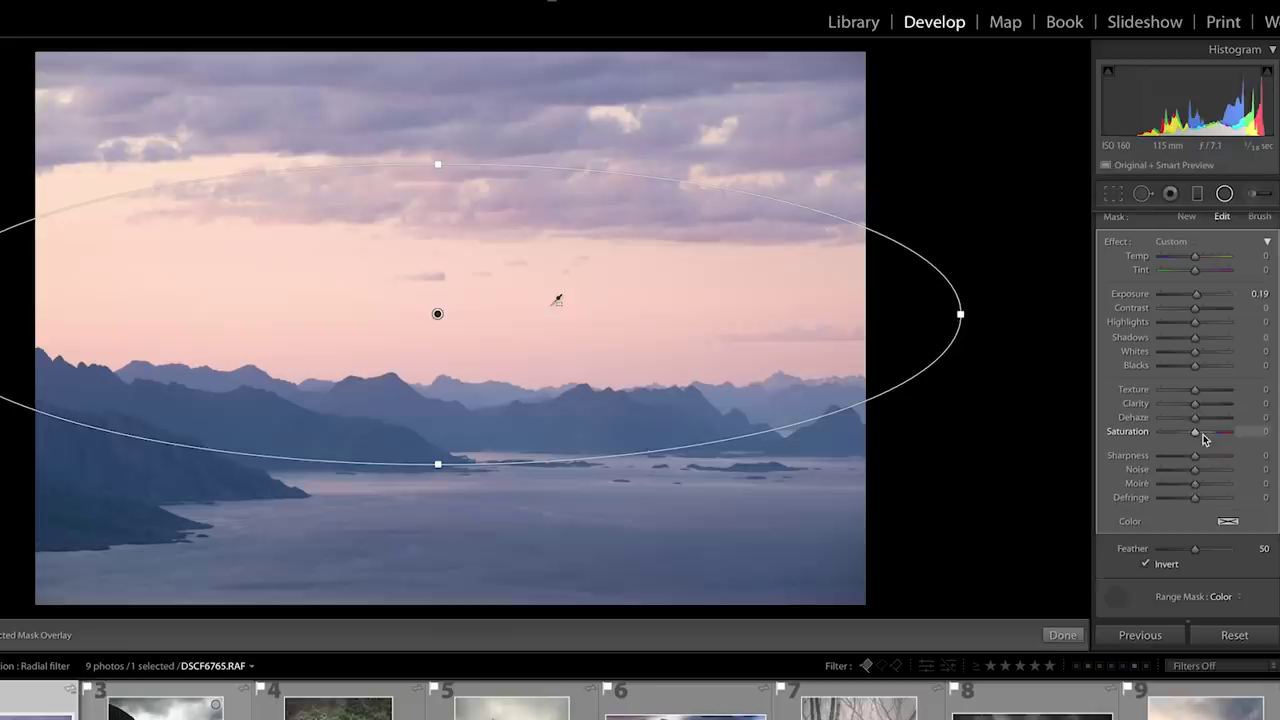
{"action": "scroll", "coordinate": [1205, 432], "scroll_direction": "up", "scroll_amount": 1}
{"action": "left_click", "coordinate": [1204, 434]}
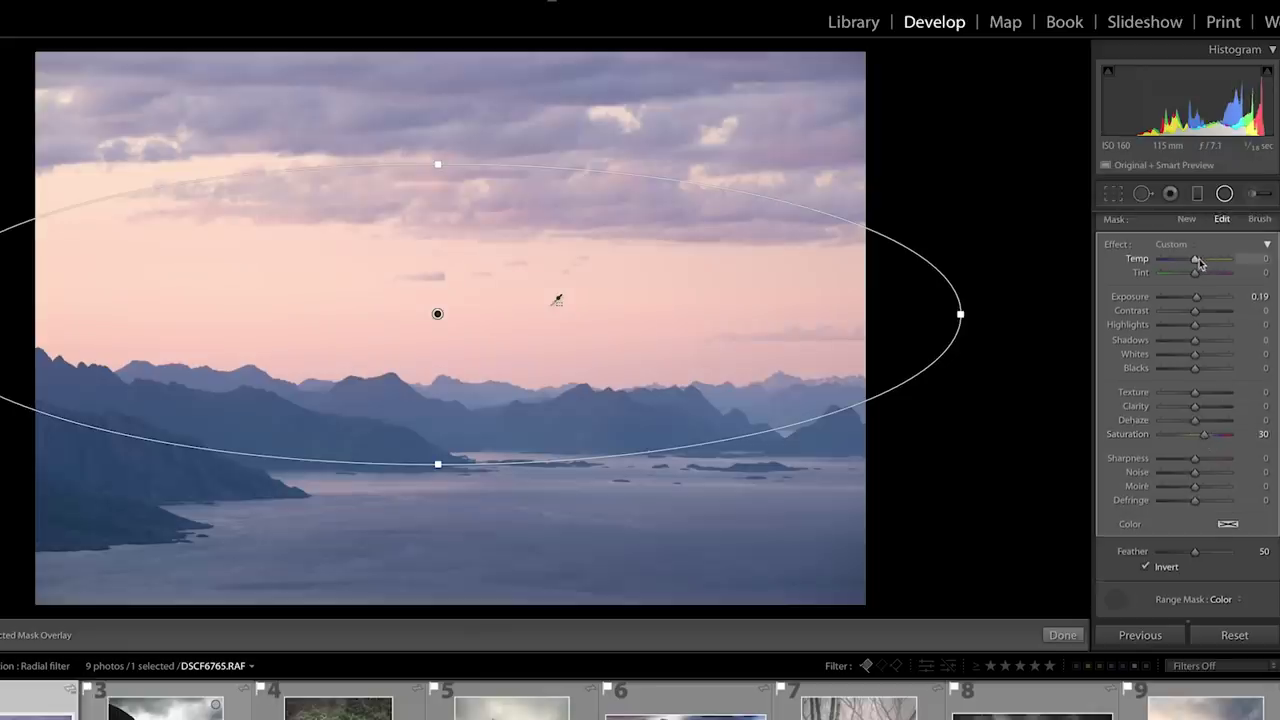
{"action": "left_click_drag", "start_coordinate": [1199, 262], "coordinate": [1204, 262]}
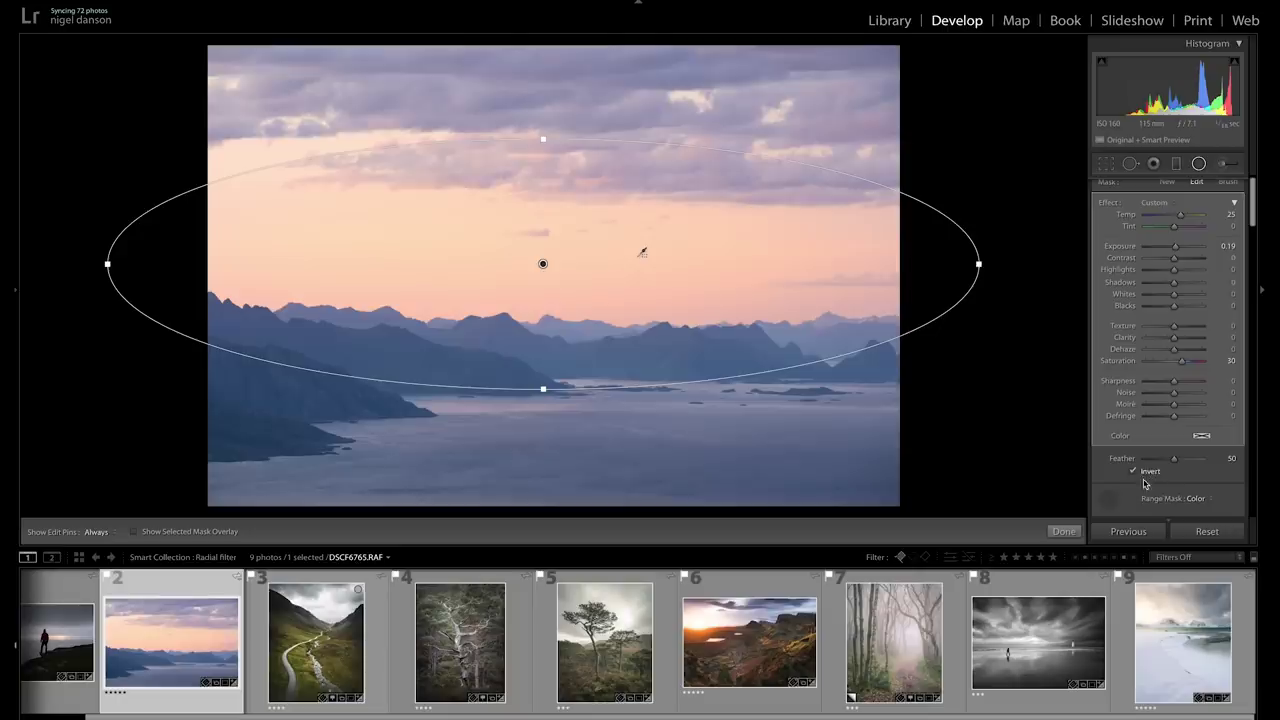
- Toggle the sky filter off and on twice to compare
{"action": "scroll", "coordinate": [1143, 494], "scroll_direction": "down", "scroll_amount": 3}
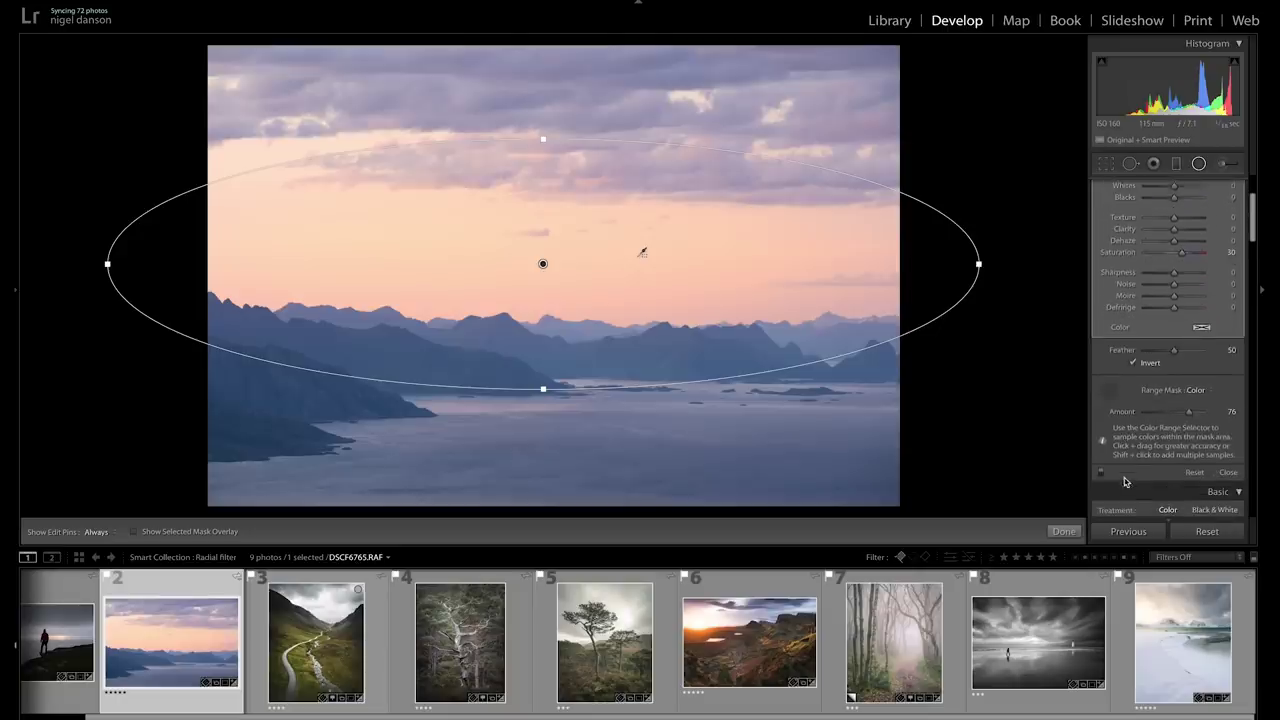
{"action": "left_click", "coordinate": [1102, 472]}
{"action": "left_click", "coordinate": [1102, 472]}
{"action": "left_click", "coordinate": [1102, 472]}
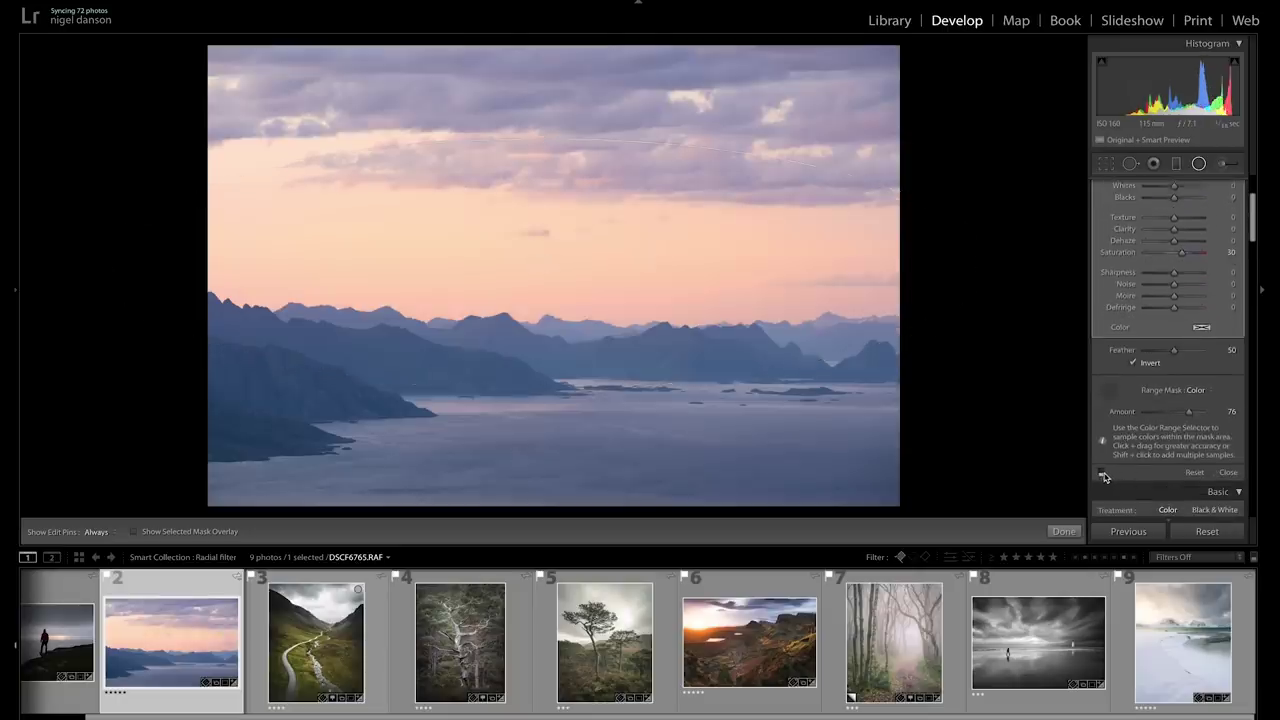
{"action": "left_click", "coordinate": [1102, 472]}
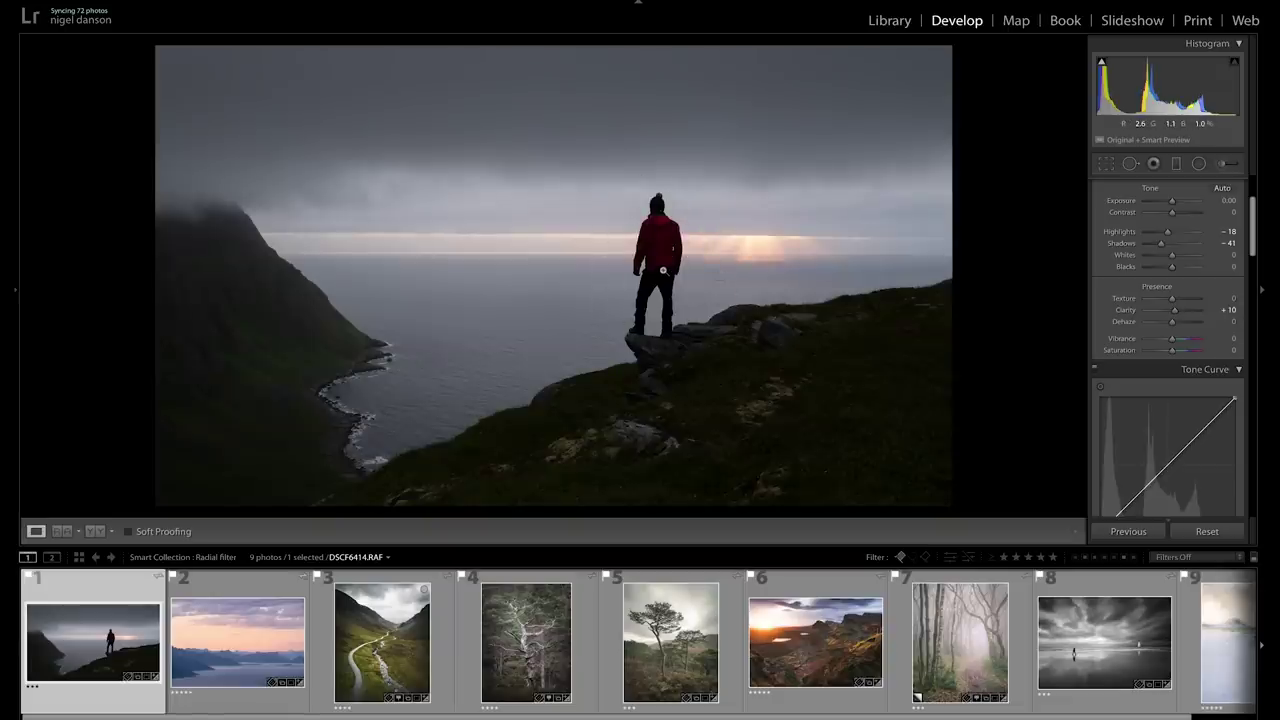
- Draw a small radial filter ellipse around the standing hiker and show its mask overlay
{"action": "key", "text": "shift+m"}
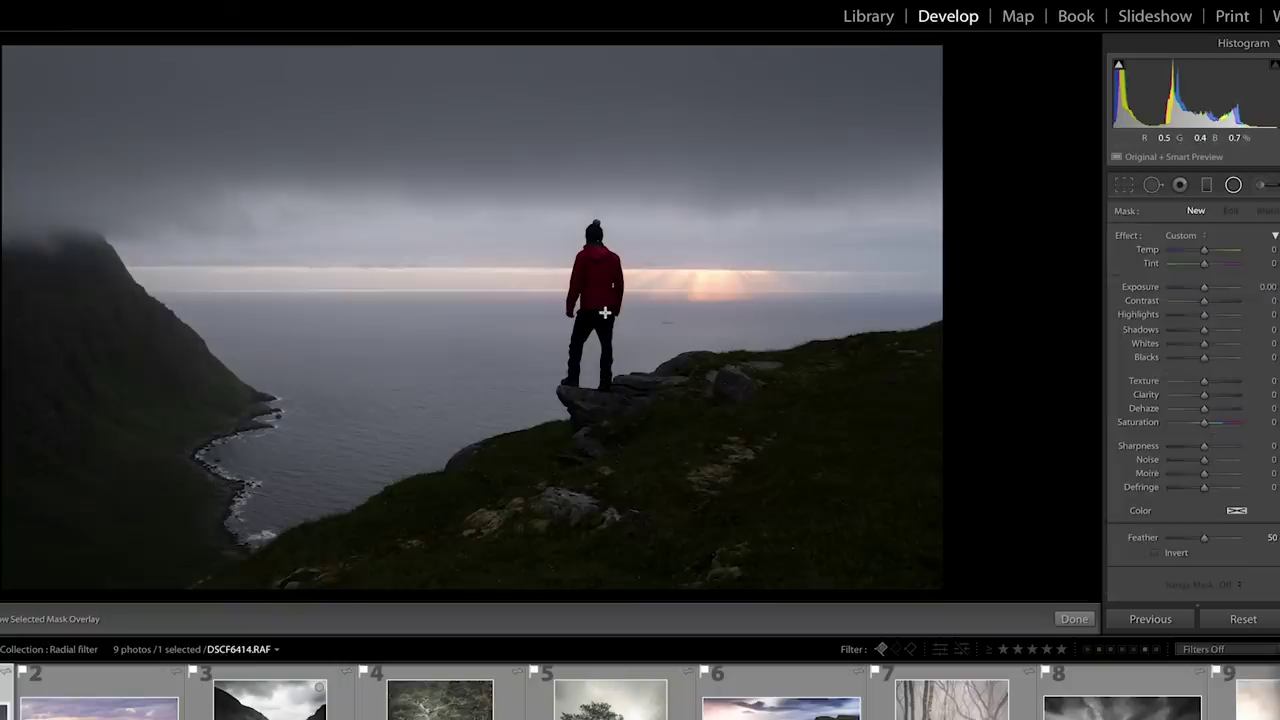
{"action": "mouse_move", "coordinate": [605, 312]}
{"action": "left_mouse_down"}
{"action": "mouse_move", "coordinate": [538, 200]}
{"action": "mouse_move", "coordinate": [593, 310]}
{"action": "left_mouse_up"}
{"action": "key", "text": "o"}
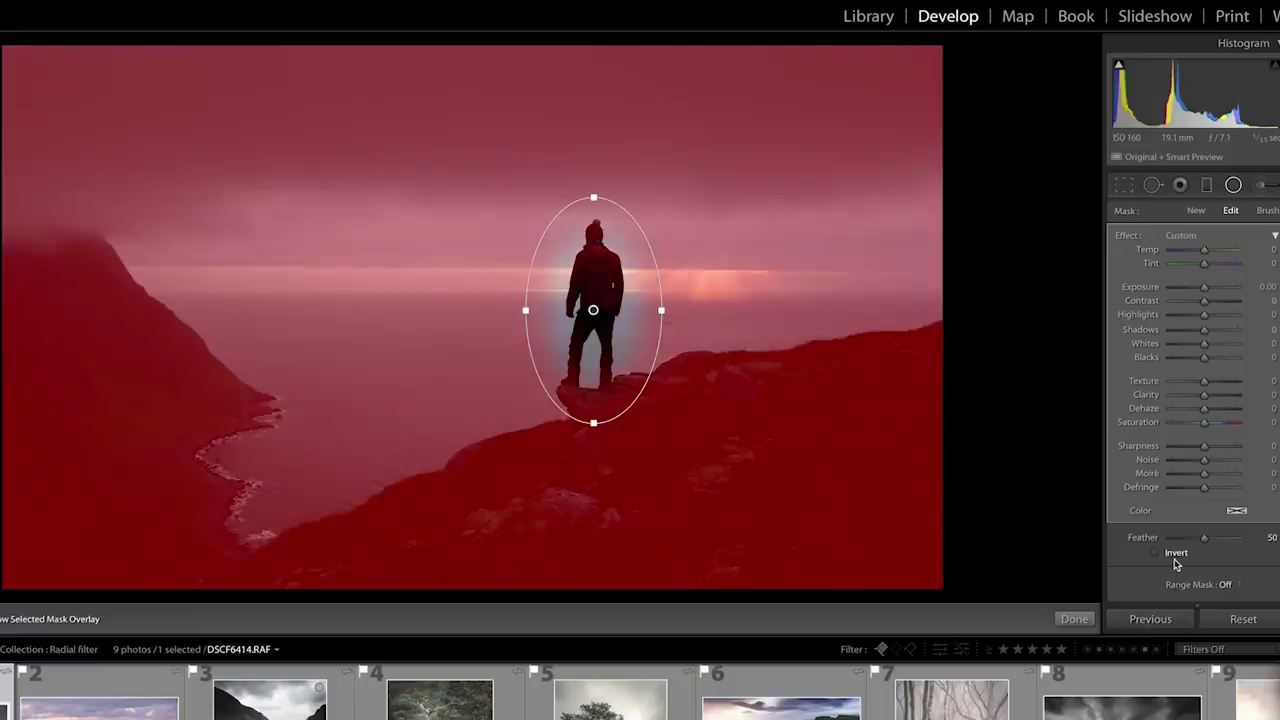
- Invert the hiker's radial filter and limit it with a Luminance range mask at 0 to 40
{"action": "left_click", "coordinate": [1174, 556]}
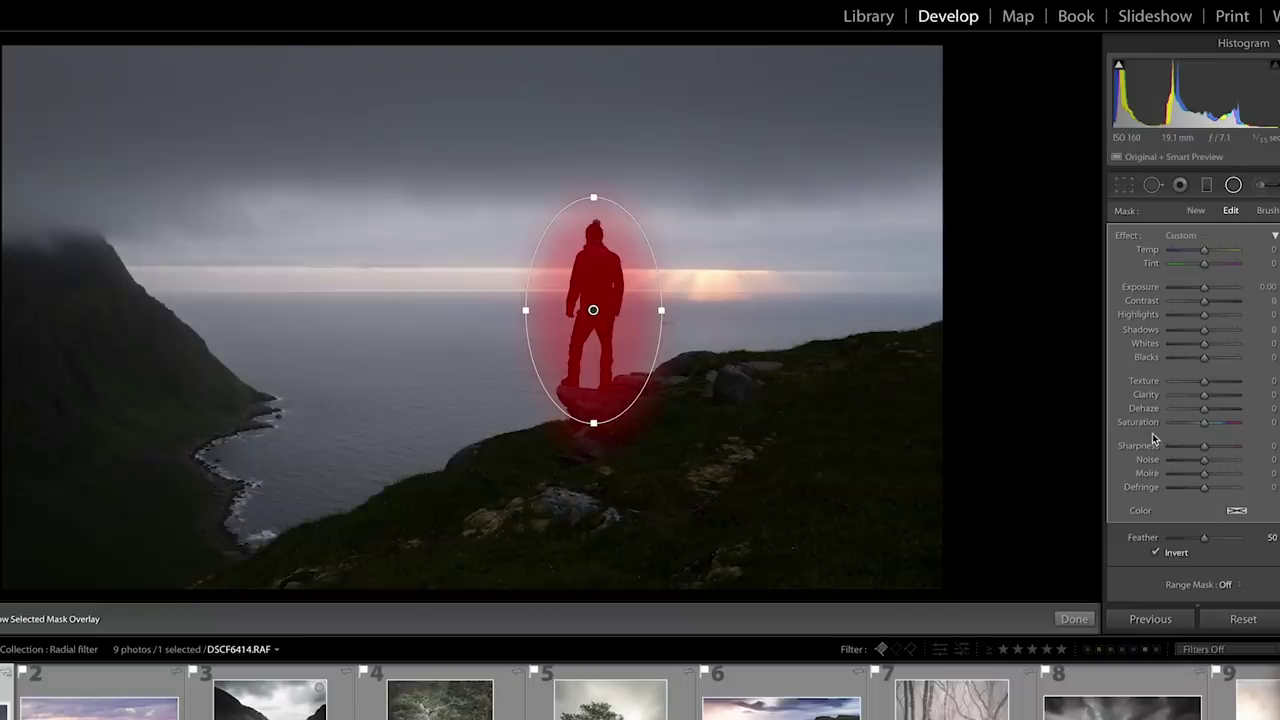
{"action": "left_click", "coordinate": [1222, 585]}
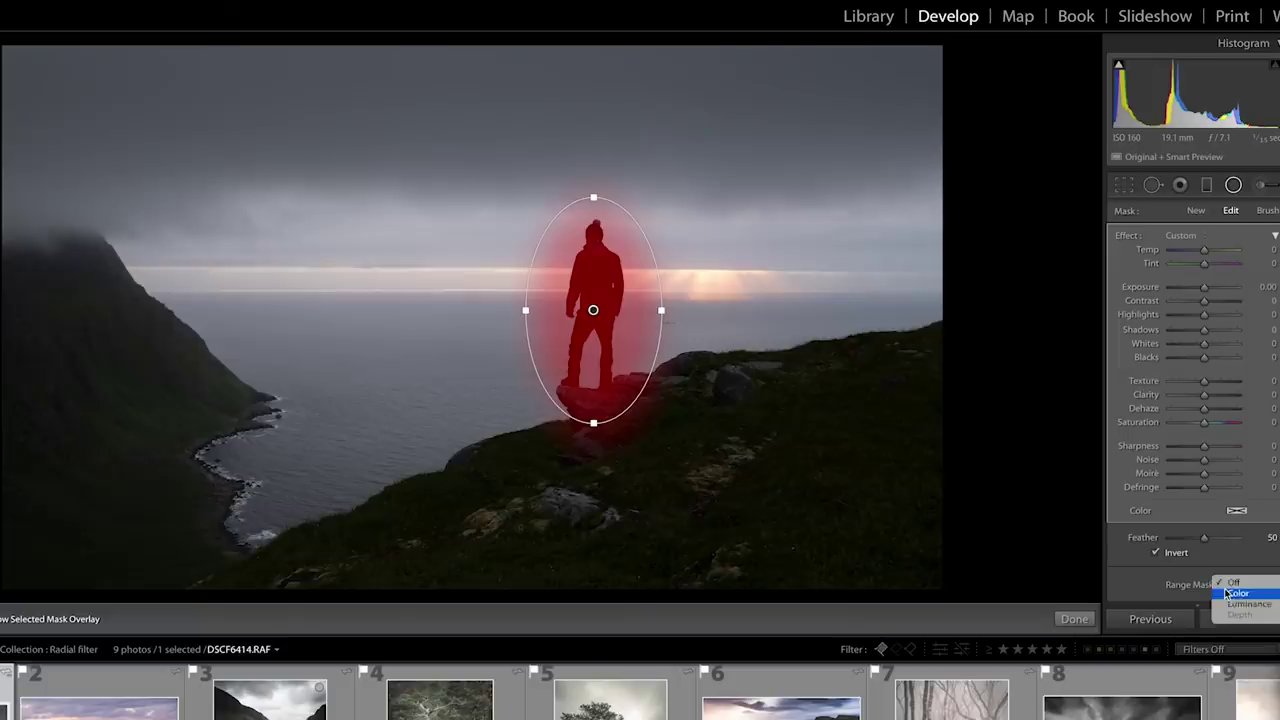
{"action": "left_click", "coordinate": [1228, 604]}
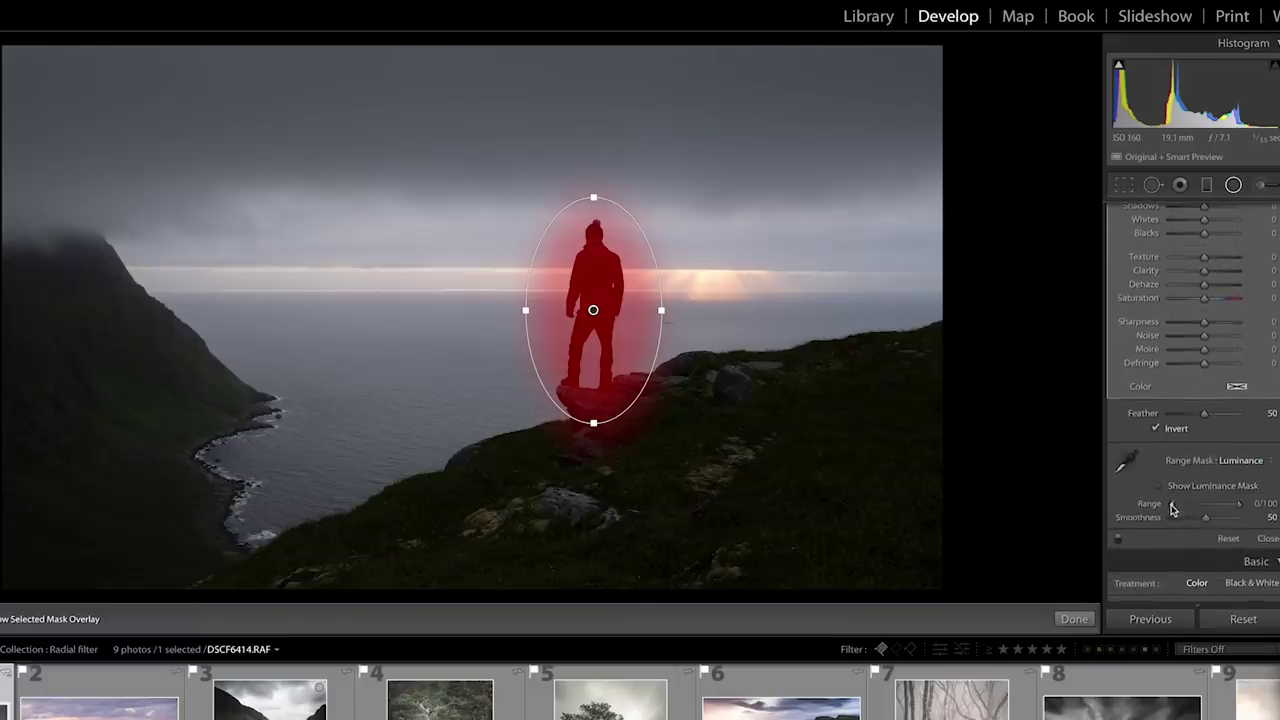
{"action": "left_click_drag", "start_coordinate": [1234, 508], "coordinate": [1220, 508]}
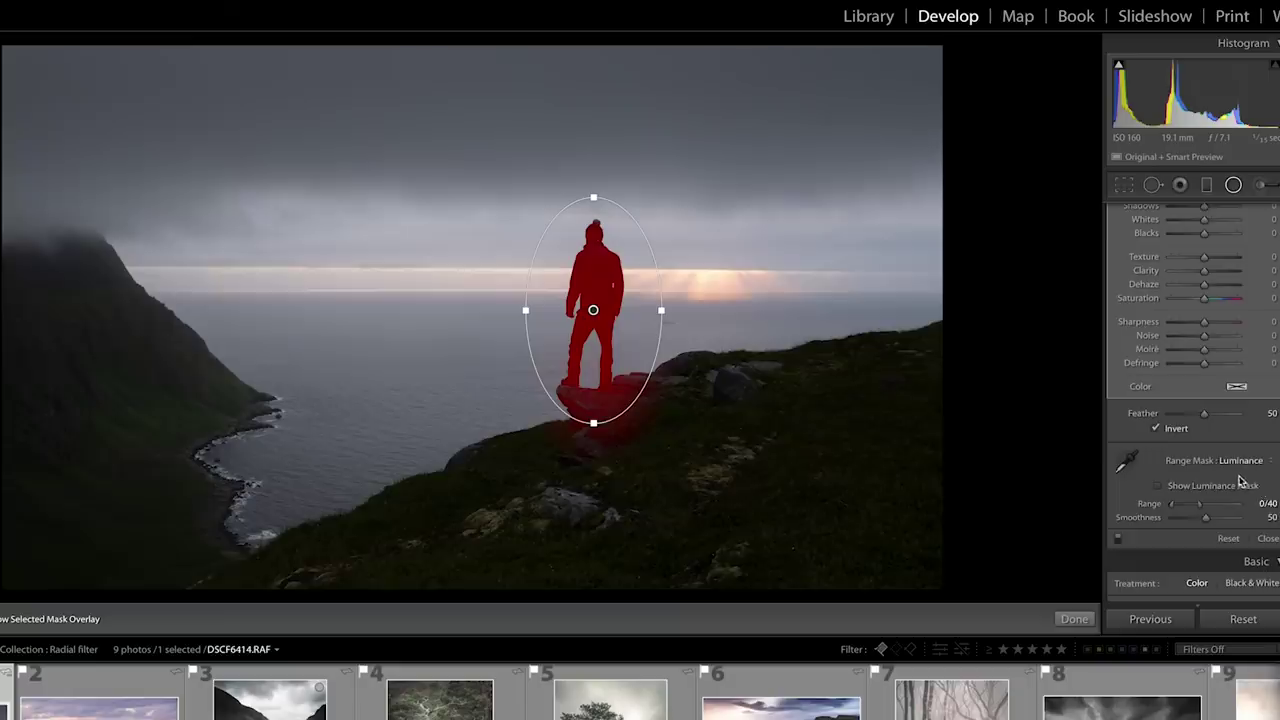
{"action": "scroll", "coordinate": [1240, 483], "scroll_direction": "up", "scroll_amount": 5}
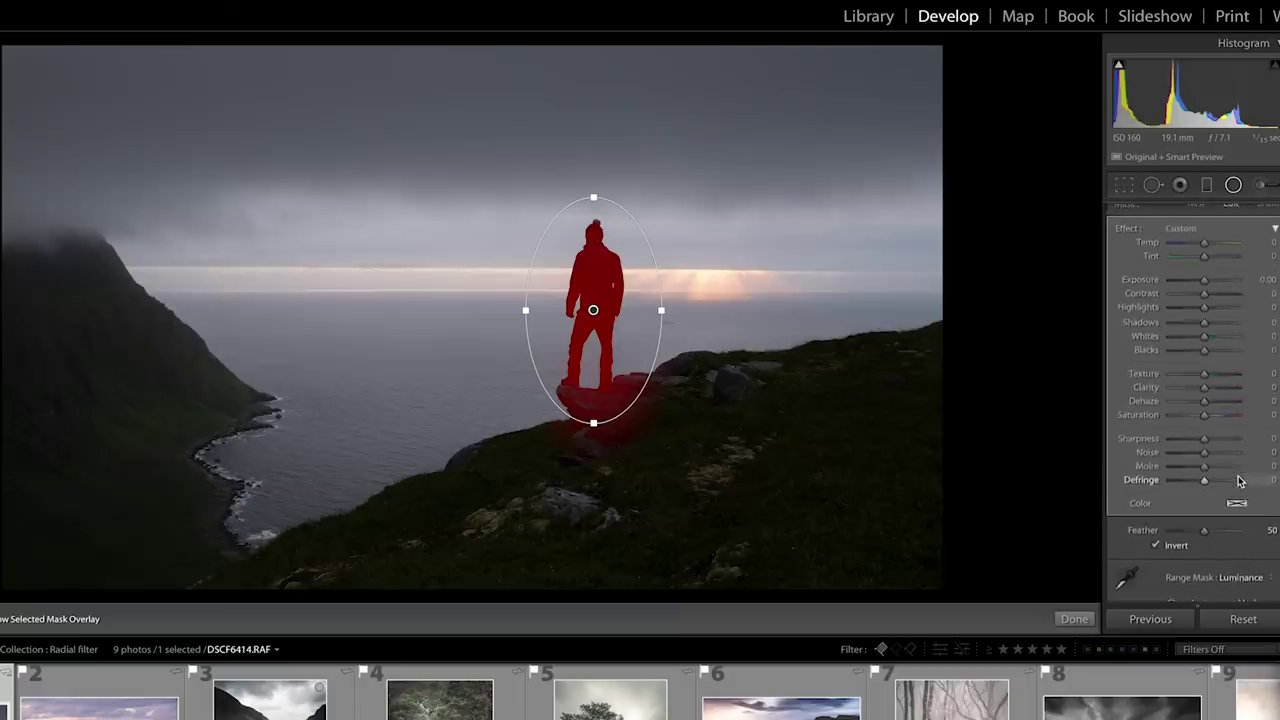
- Erase the hiker mask off the rock below him using an Erase brush with Feather 19
{"action": "left_click", "coordinate": [1266, 211]}
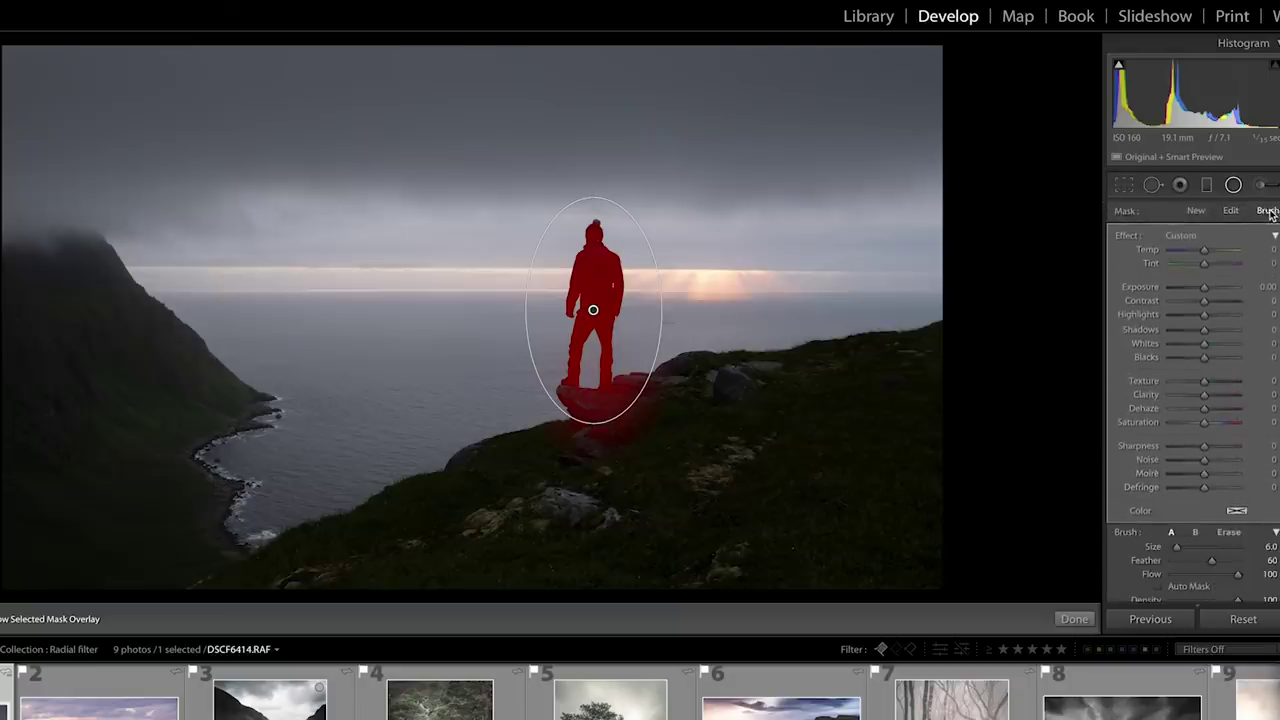
{"action": "left_click", "coordinate": [1229, 532]}
{"action": "left_click_drag", "start_coordinate": [1212, 561], "coordinate": [1185, 561]}
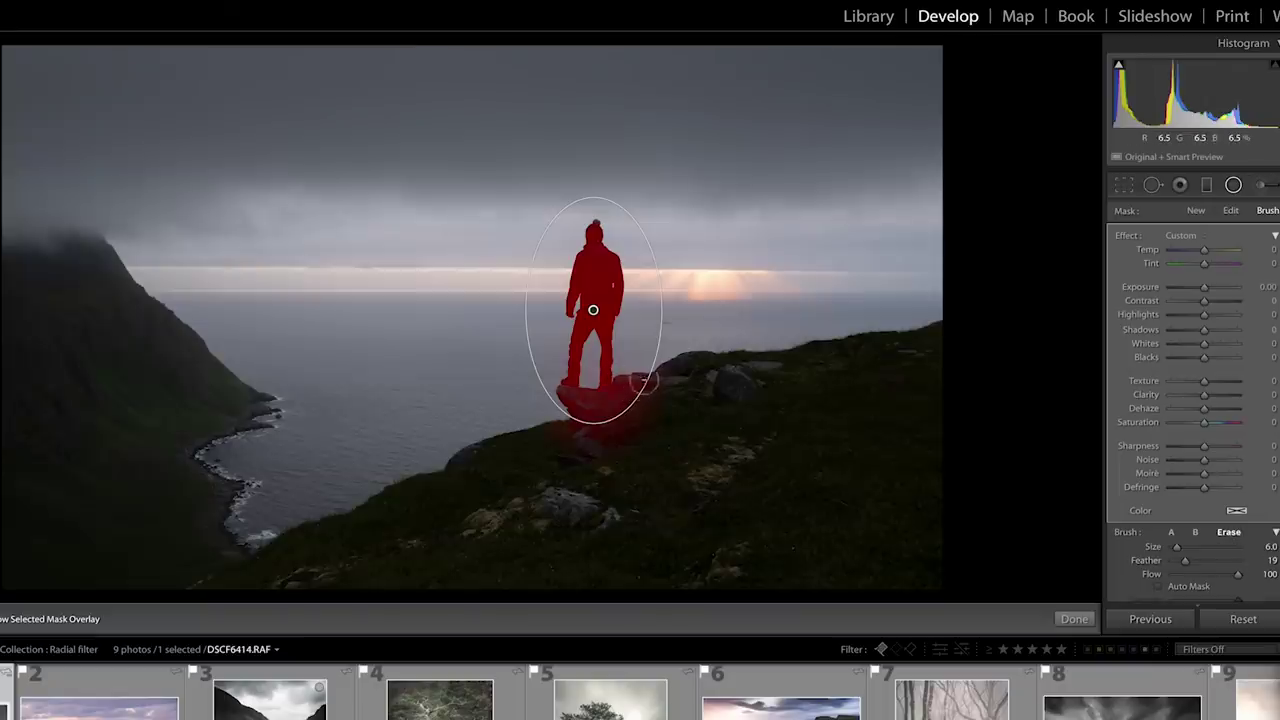
{"action": "mouse_move", "coordinate": [622, 390]}
{"action": "left_mouse_down"}
{"action": "mouse_move", "coordinate": [635, 381]}
{"action": "mouse_move", "coordinate": [626, 376]}
{"action": "mouse_move", "coordinate": [623, 437]}
{"action": "mouse_move", "coordinate": [620, 417]}
{"action": "mouse_move", "coordinate": [568, 402]}
{"action": "mouse_move", "coordinate": [600, 406]}
{"action": "mouse_move", "coordinate": [588, 395]}
{"action": "mouse_move", "coordinate": [565, 402]}
{"action": "mouse_move", "coordinate": [621, 423]}
{"action": "mouse_move", "coordinate": [530, 432]}
{"action": "mouse_move", "coordinate": [629, 443]}
{"action": "mouse_move", "coordinate": [646, 400]}
{"action": "mouse_move", "coordinate": [629, 383]}
{"action": "mouse_move", "coordinate": [654, 423]}
{"action": "left_mouse_up"}
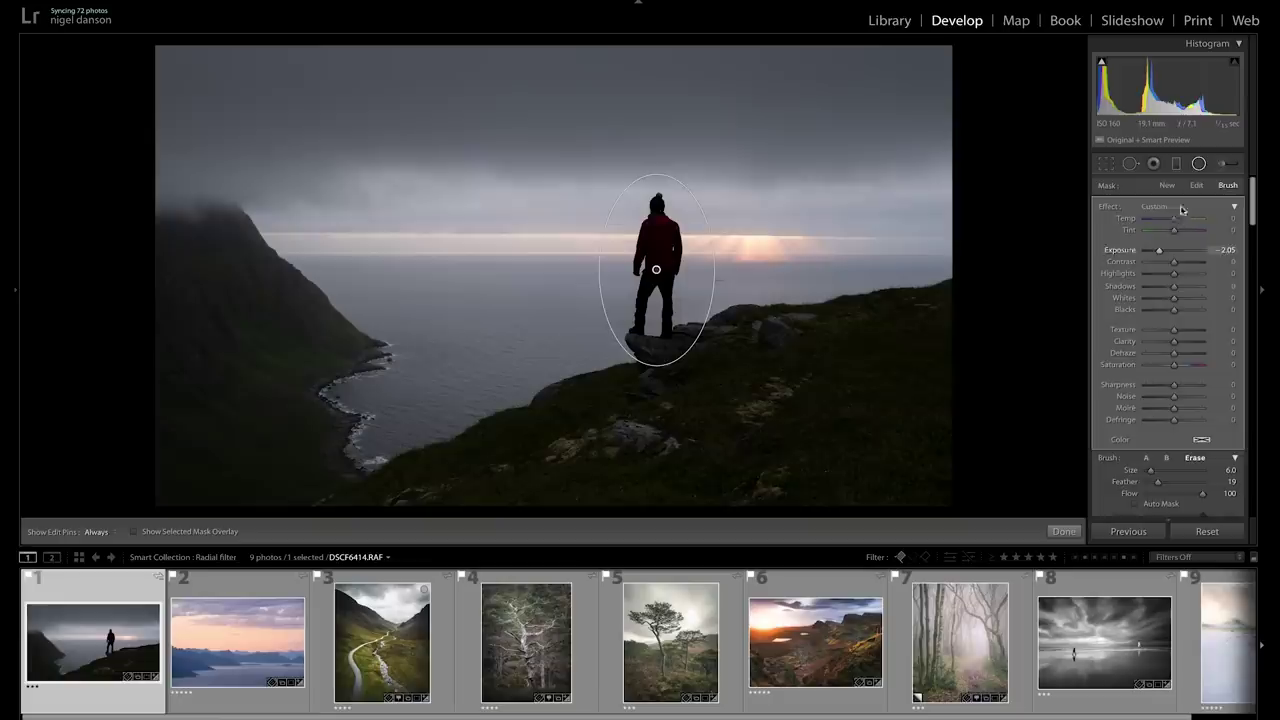
- Close the radial filter editing on the hiker photo, returning to the Basic panel
{"action": "left_click", "coordinate": [1198, 164]}
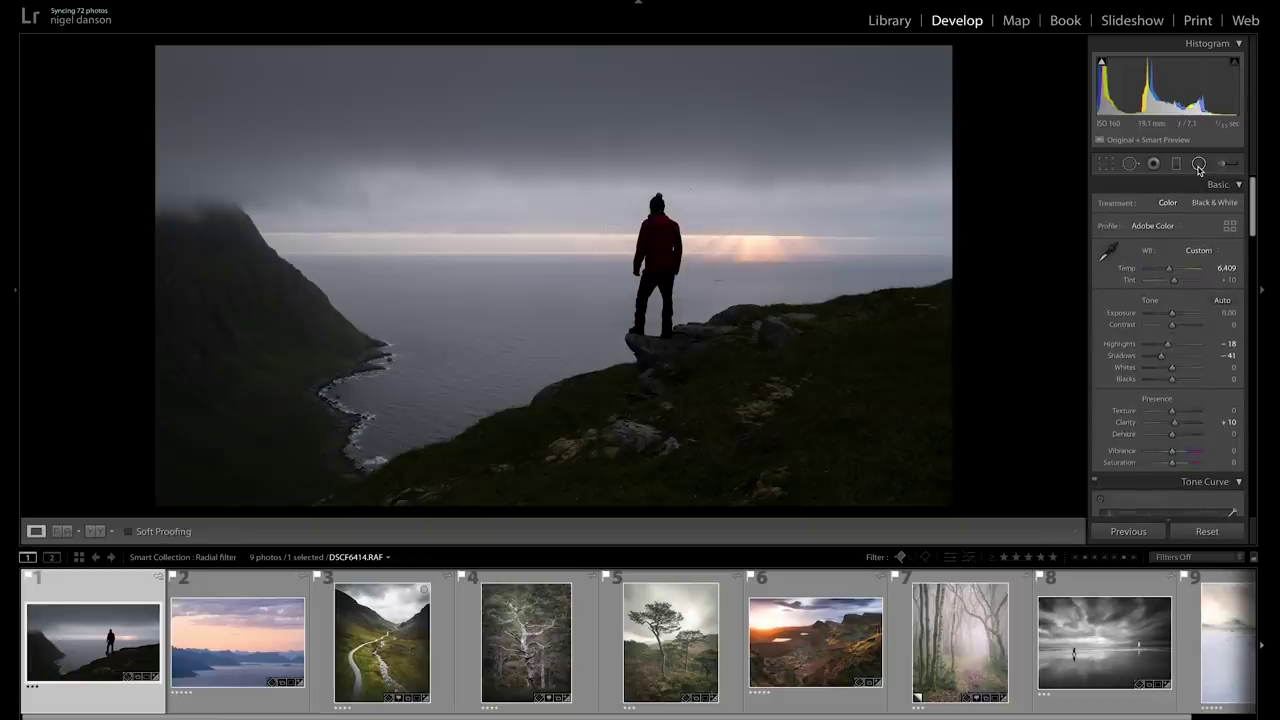